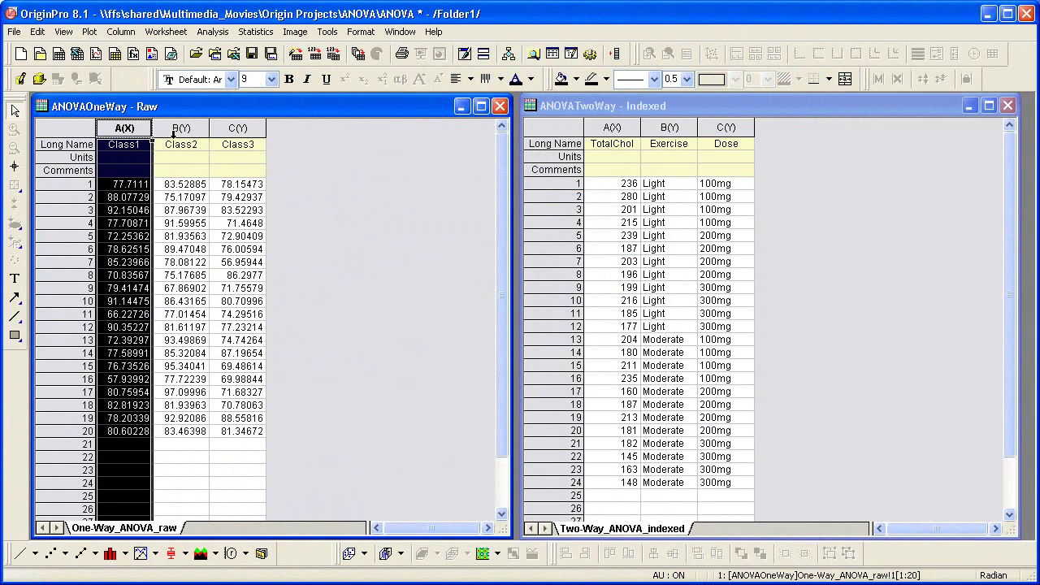
Select the Class2 and Class3 raw columns, then TotalChol, Exercise and the Moderate group's indexed values.
{"action": "left_click", "coordinate": [182, 125]}
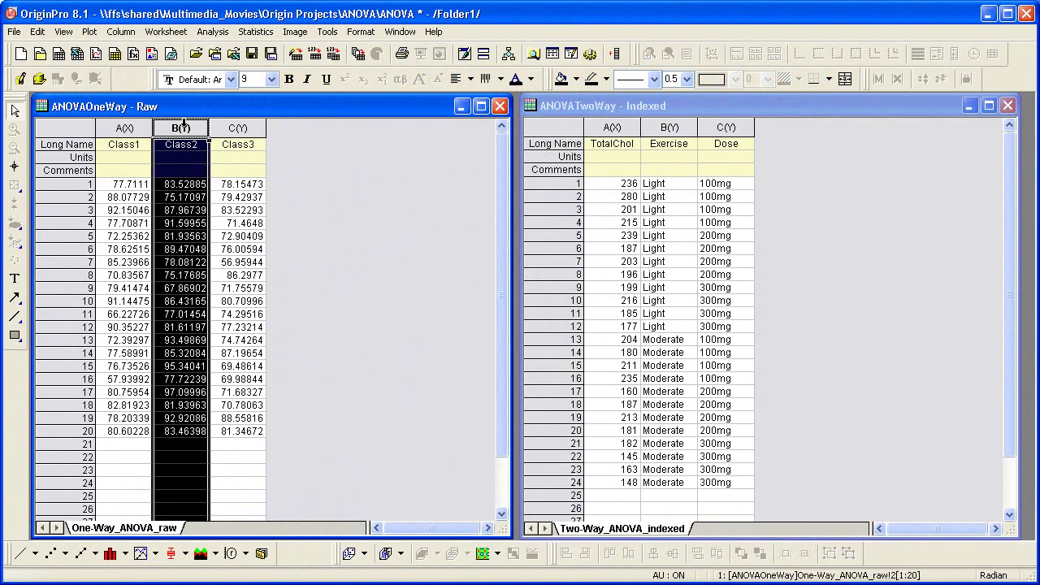
{"action": "left_click", "coordinate": [242, 127]}
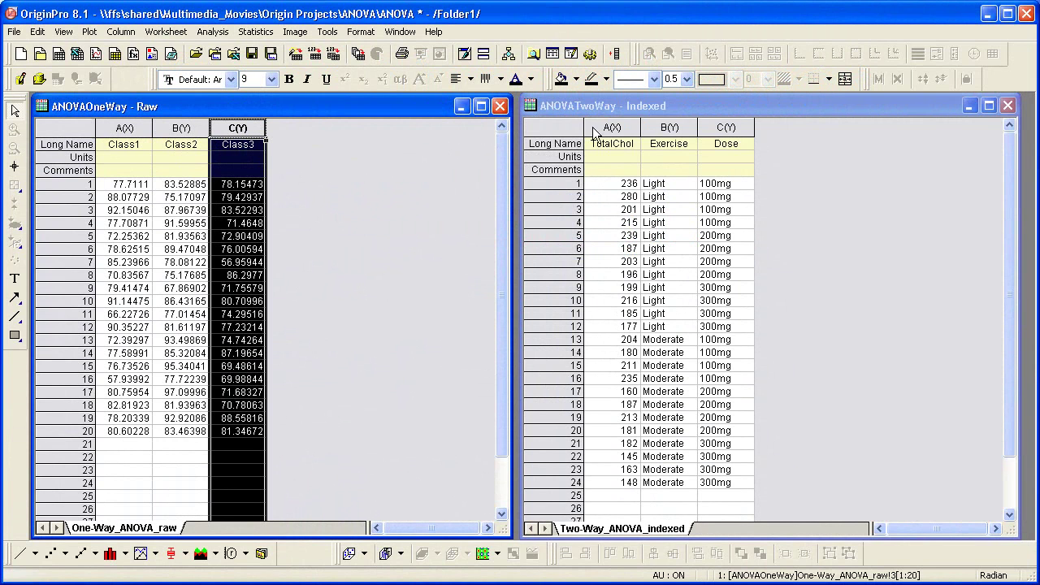
{"action": "left_click", "coordinate": [618, 130]}
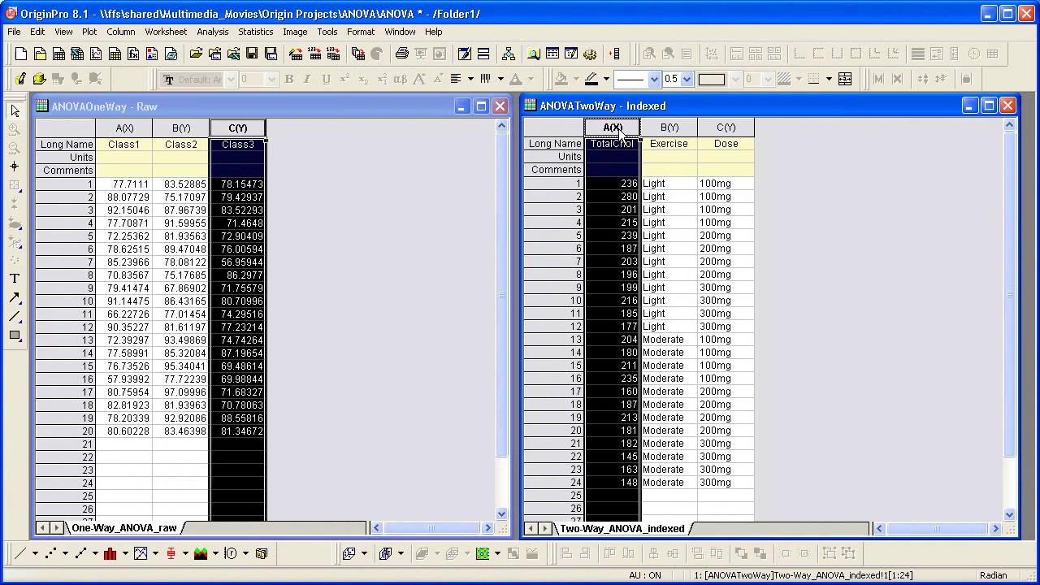
{"action": "left_click_drag", "start_coordinate": [625, 129], "coordinate": [662, 126]}
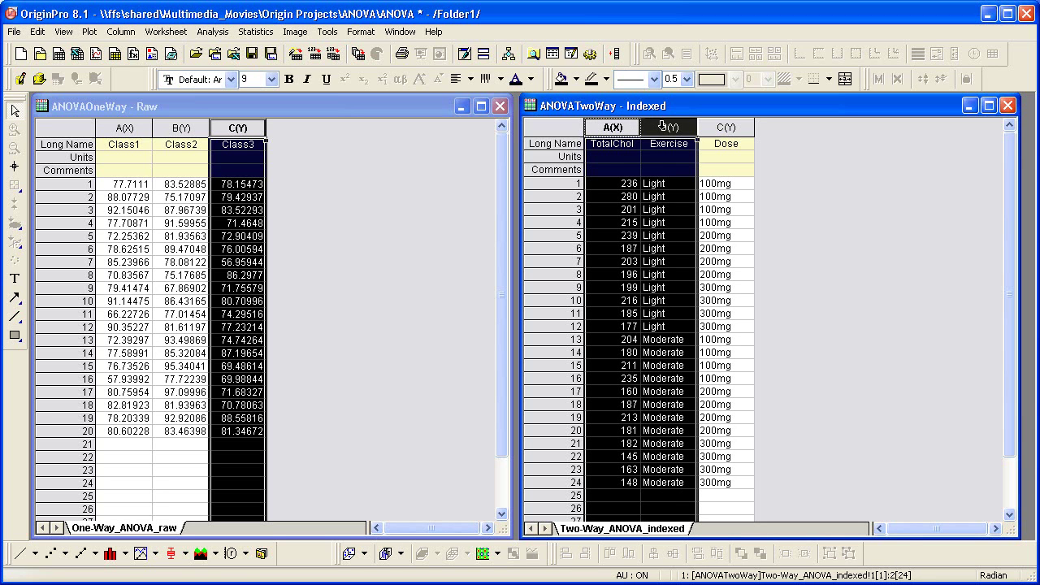
{"action": "left_click_drag", "start_coordinate": [611, 339], "coordinate": [660, 488]}
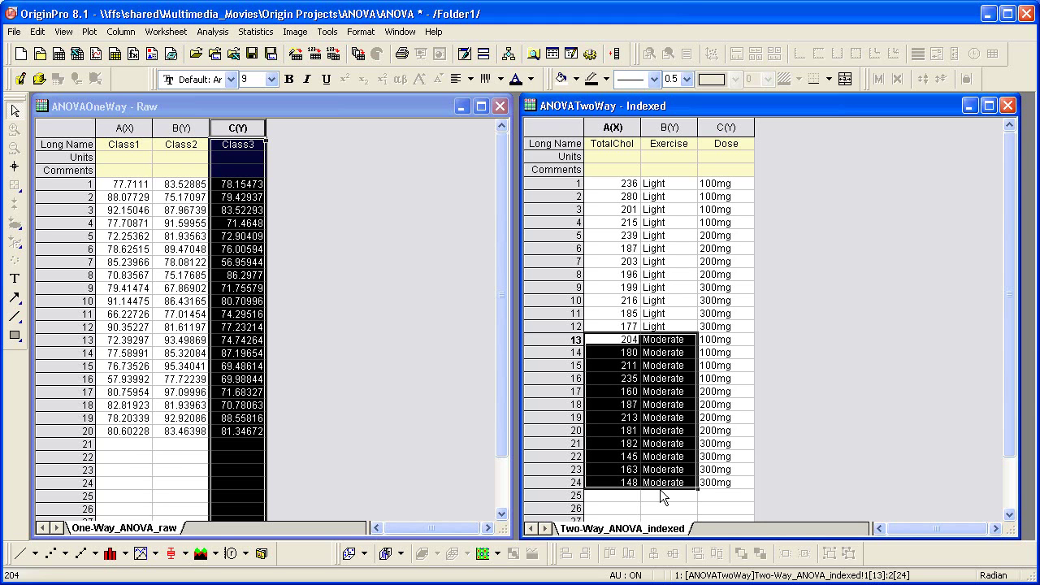
Make the raw Class worksheet active and bring up the Statistics menu.
{"action": "left_click", "coordinate": [371, 240]}
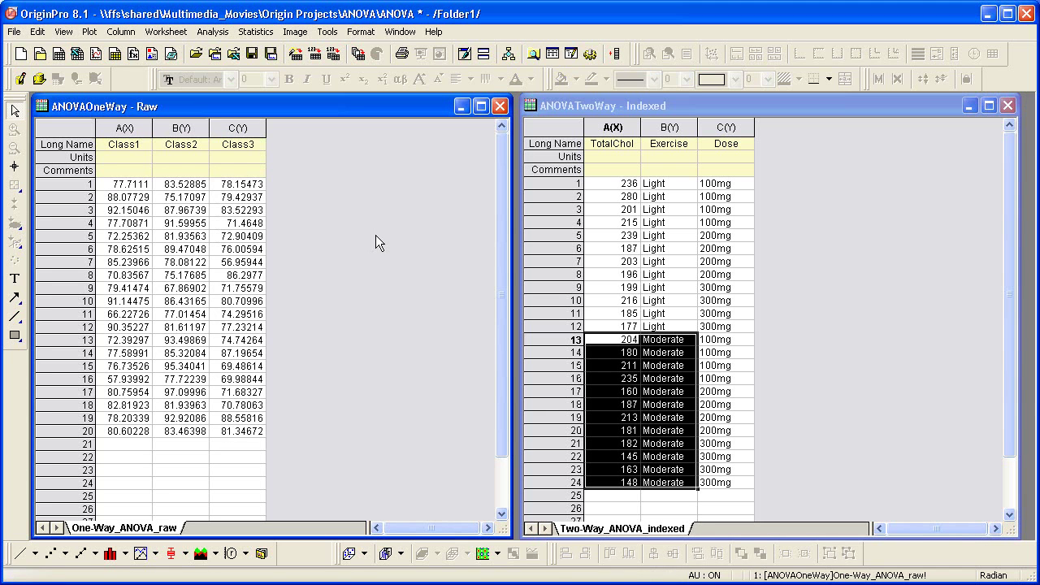
{"action": "left_click", "coordinate": [65, 143]}
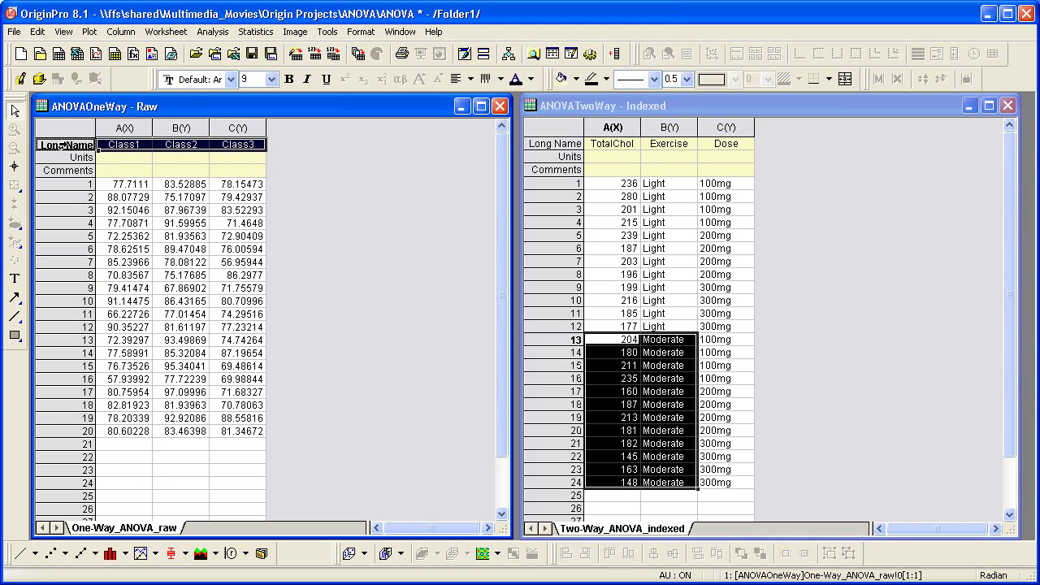
{"action": "left_click", "coordinate": [305, 155]}
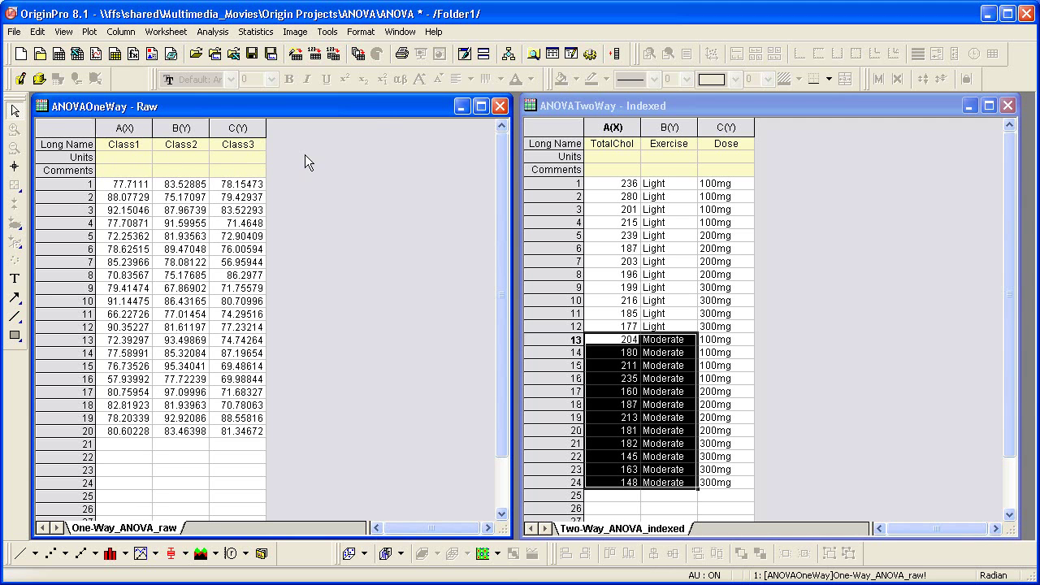
{"action": "left_click", "coordinate": [255, 32]}
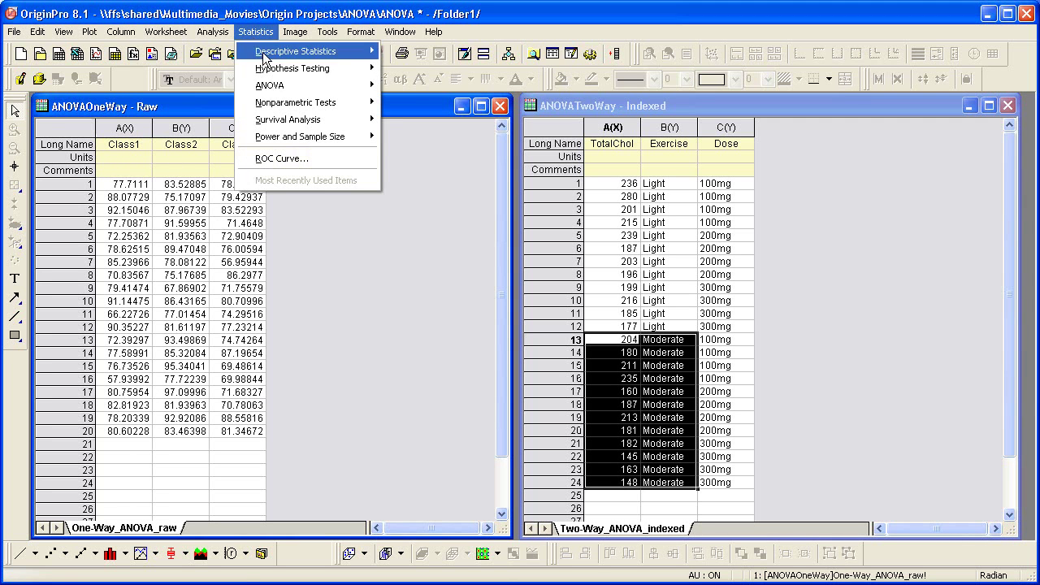
Start a one-way ANOVA using Raw input data with 3 levels.
{"action": "mouse_move", "coordinate": [311, 81]}
{"action": "left_click", "coordinate": [399, 85]}
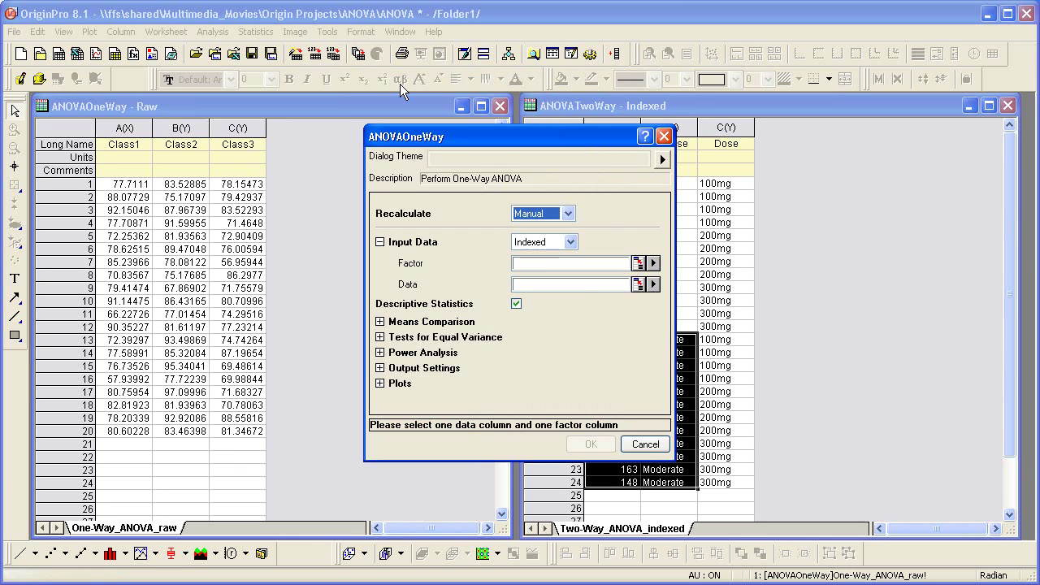
{"action": "left_click", "coordinate": [571, 242]}
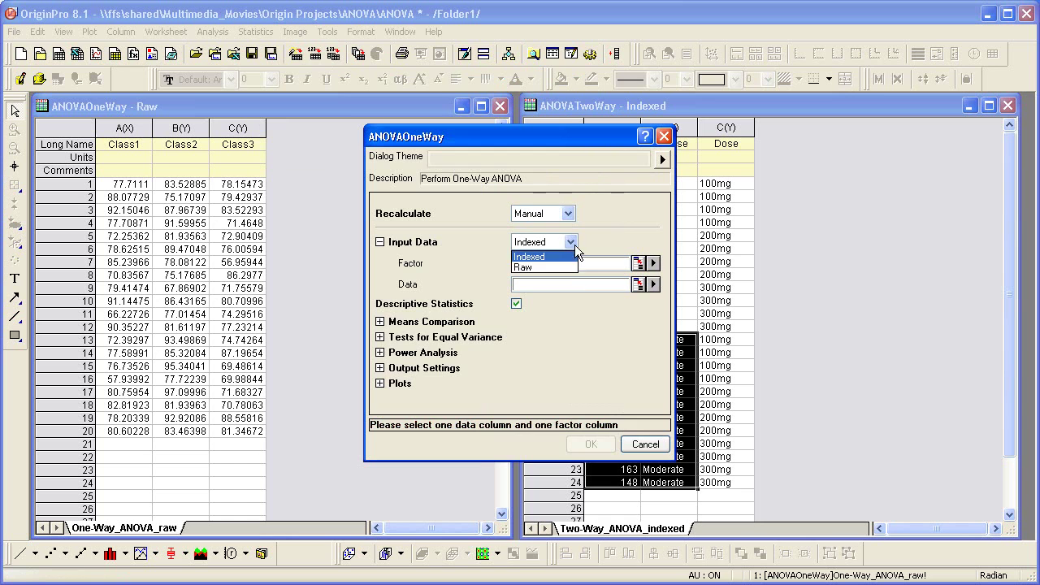
{"action": "left_click", "coordinate": [569, 264]}
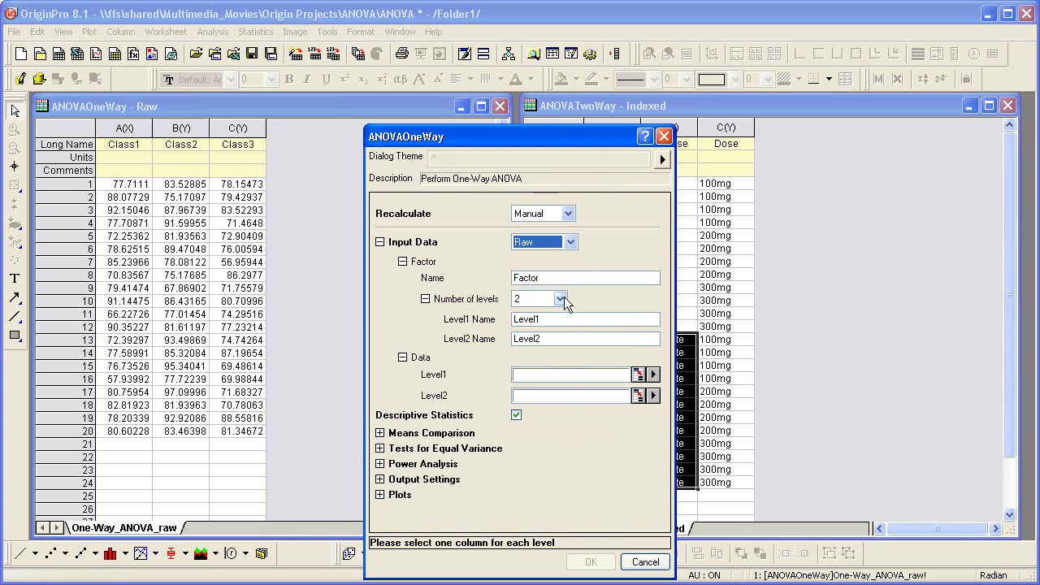
{"action": "left_click", "coordinate": [564, 298]}
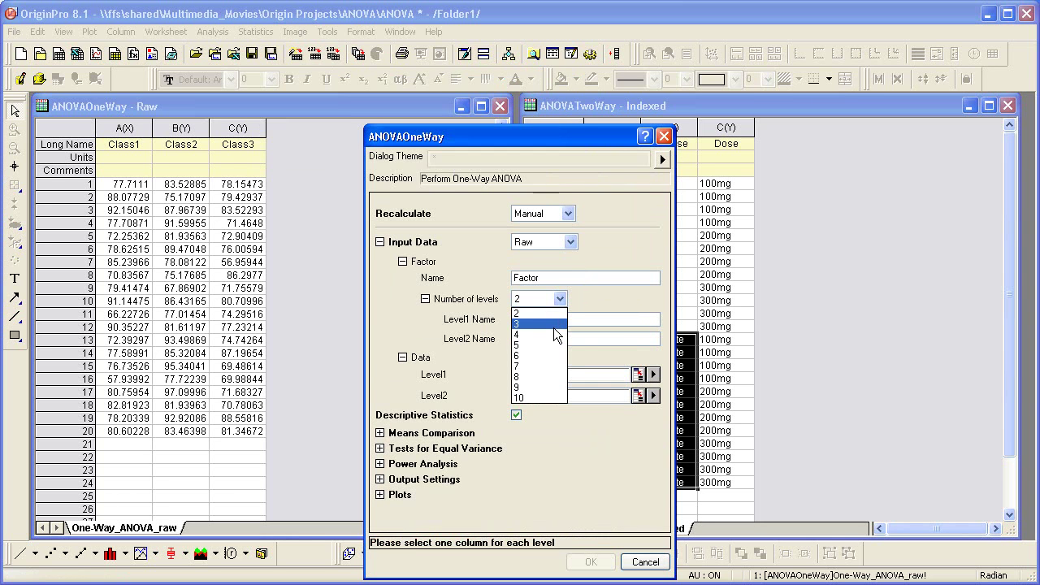
{"action": "left_click", "coordinate": [556, 324]}
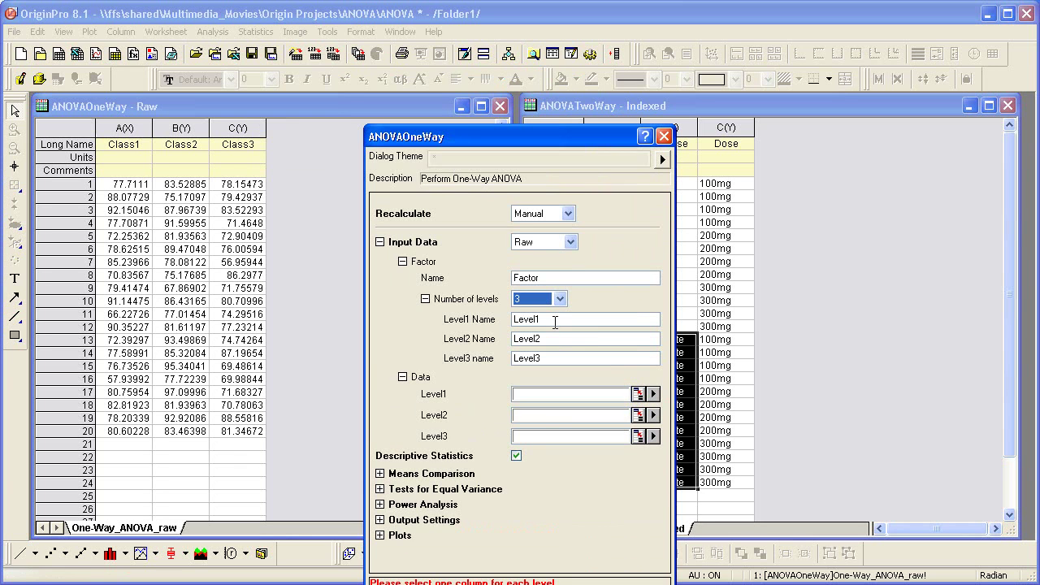
Name the three levels Class1, Class2 and Class3.
{"action": "left_click", "coordinate": [555, 319]}
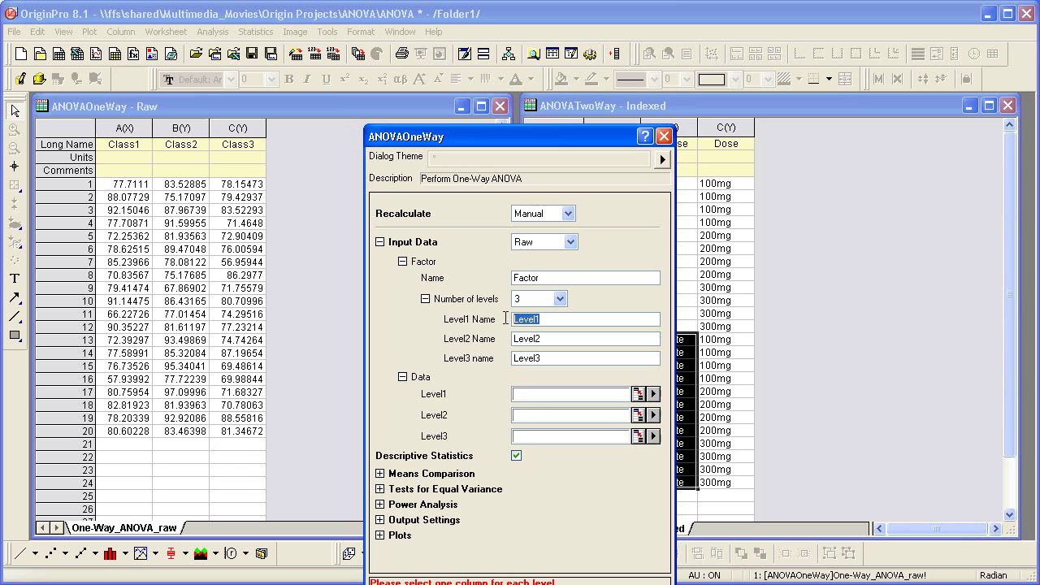
{"action": "type", "text": "Class"}
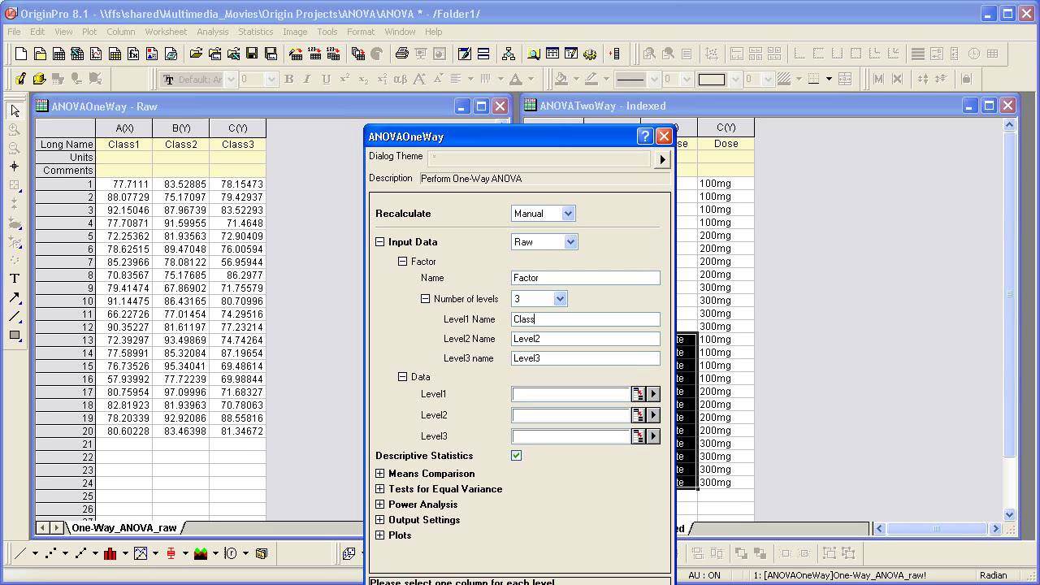
{"action": "type", "text": "1"}
{"action": "key", "text": "Tab"}
{"action": "type", "text": "Class2"}
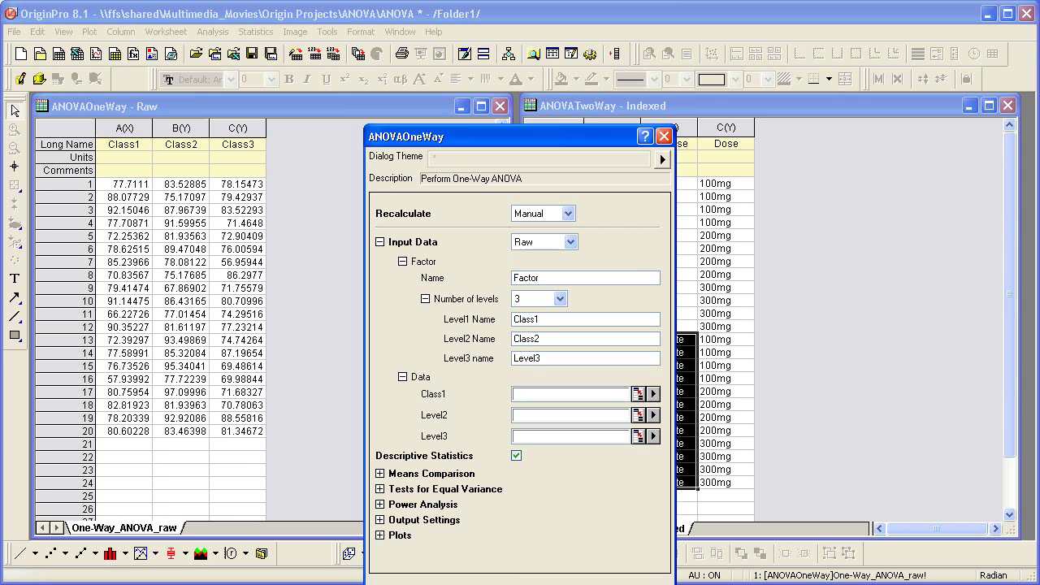
{"action": "key", "text": "Tab"}
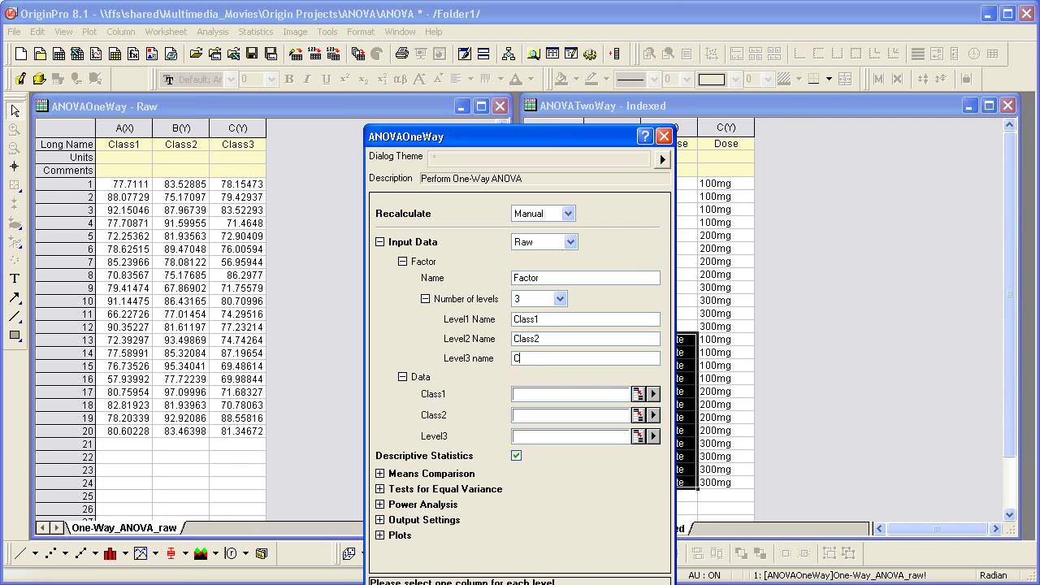
{"action": "type", "text": "Class3"}
Assign columns A, B and C to the Class1, Class2 and Class3 levels.
{"action": "left_click", "coordinate": [653, 394]}
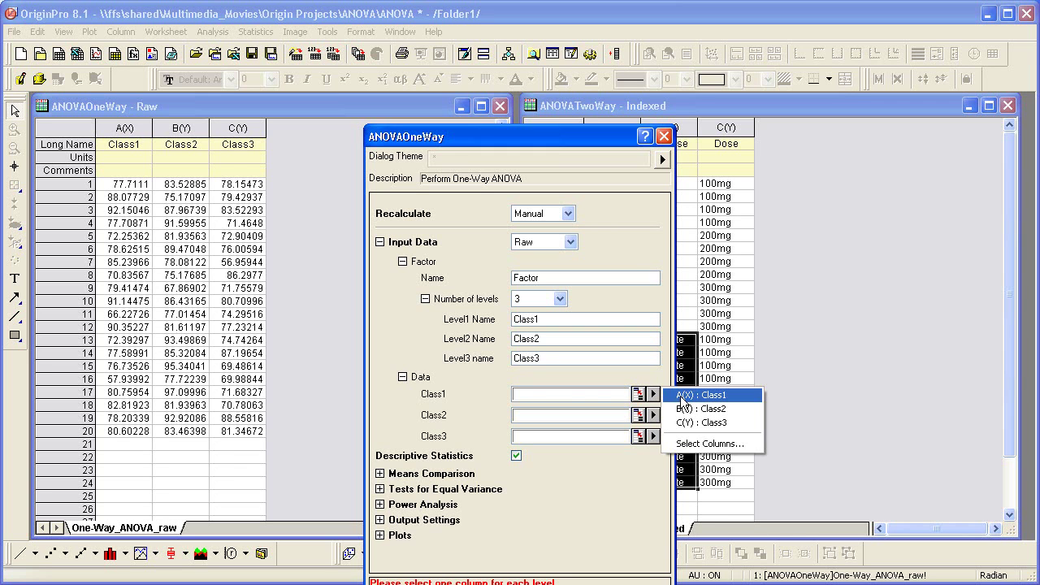
{"action": "left_click", "coordinate": [692, 397]}
{"action": "left_click", "coordinate": [655, 415]}
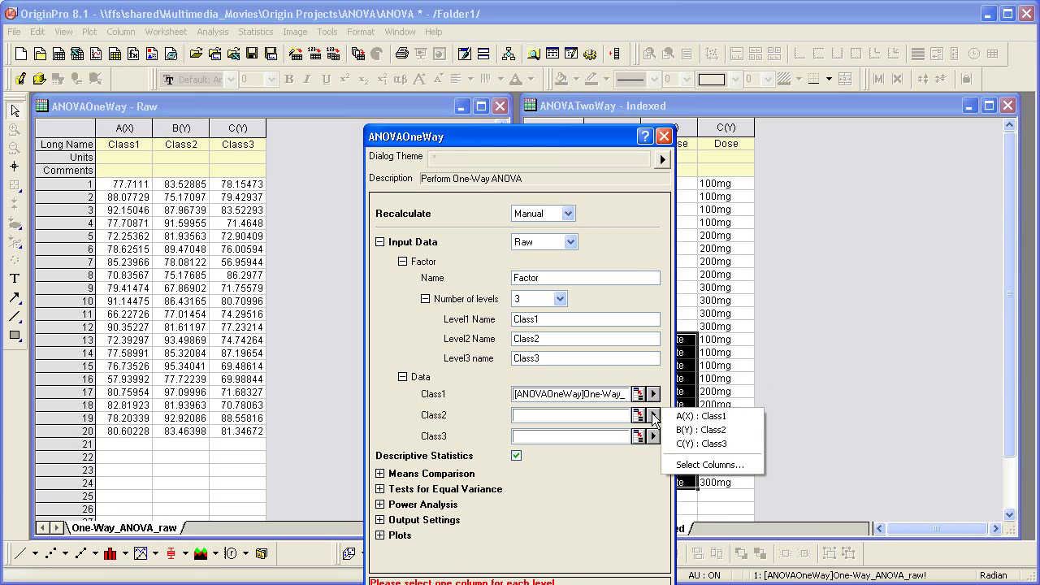
{"action": "left_click", "coordinate": [690, 431]}
{"action": "left_click", "coordinate": [653, 436]}
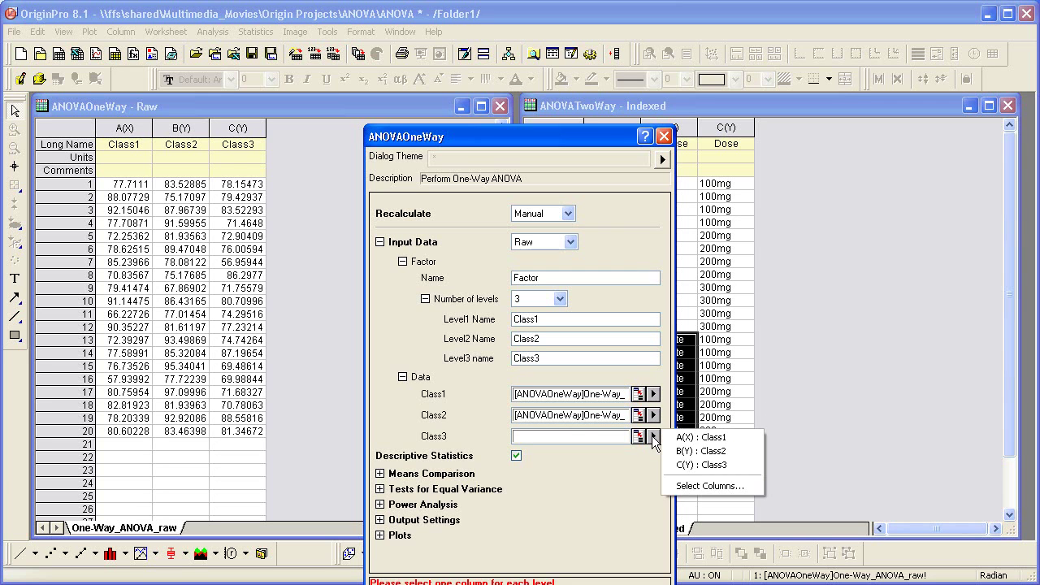
{"action": "left_click", "coordinate": [687, 470]}
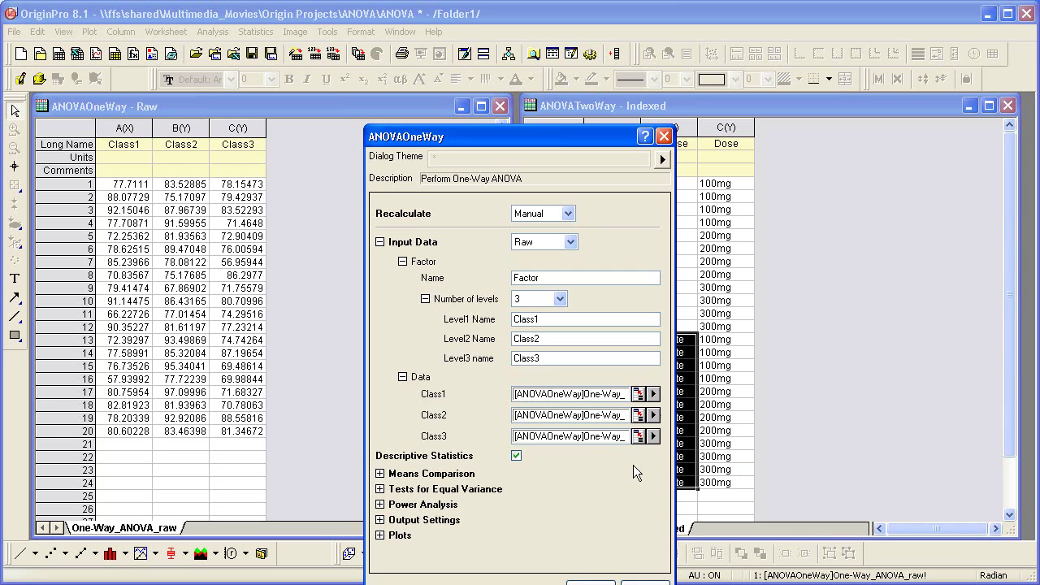
{"action": "left_click", "coordinate": [379, 242]}
Turn on Tukey means comparison and the Levene absolute-deviation equal variance test.
{"action": "left_click", "coordinate": [379, 278]}
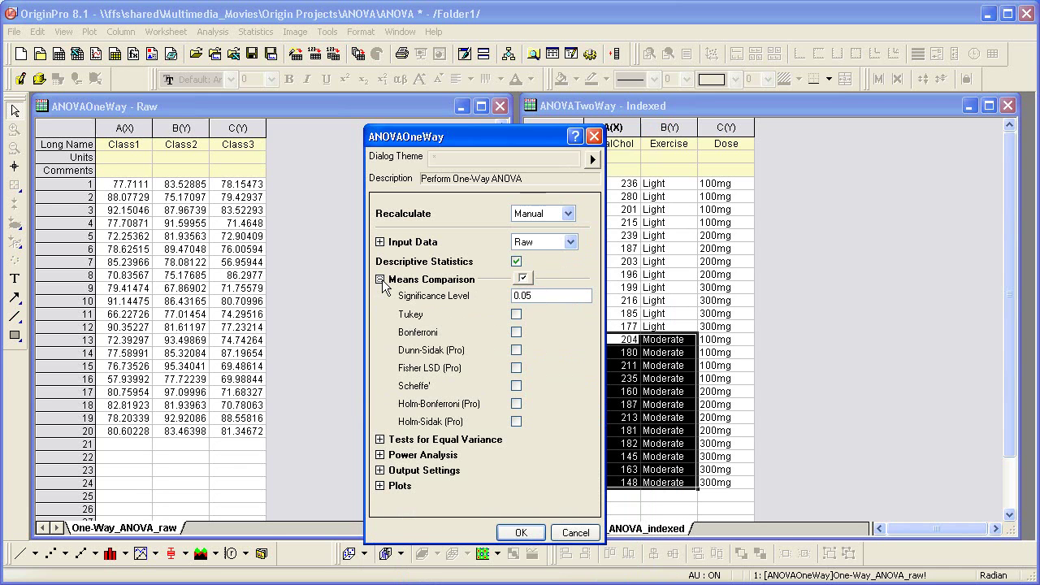
{"action": "left_click", "coordinate": [515, 314]}
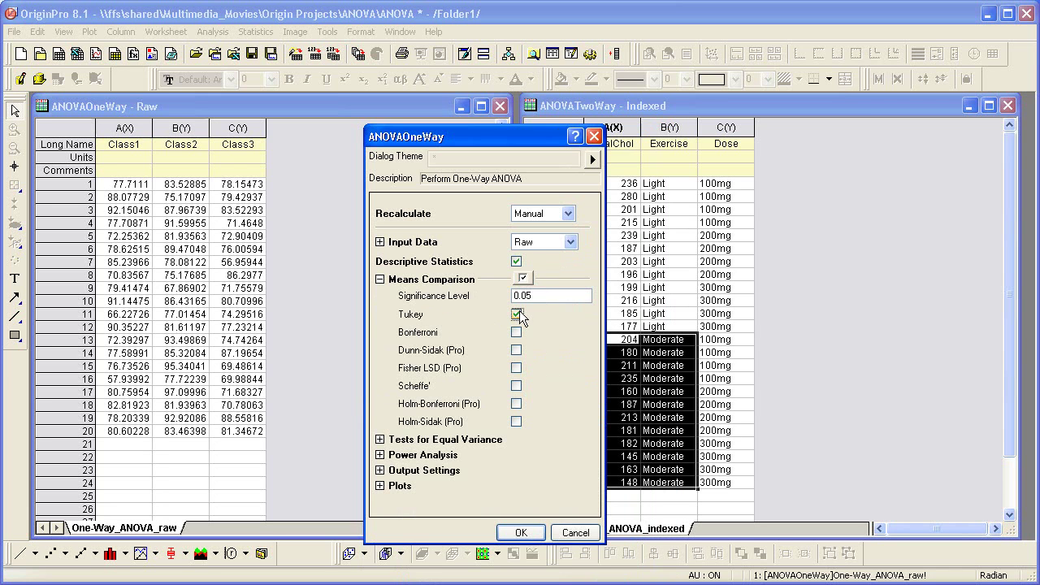
{"action": "left_click", "coordinate": [379, 279]}
{"action": "left_click", "coordinate": [380, 295]}
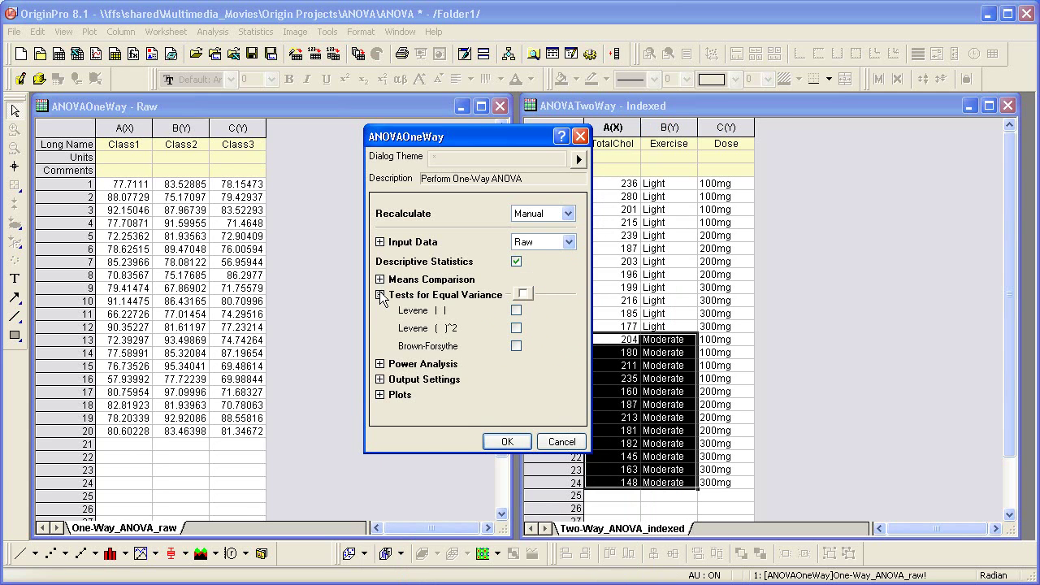
{"action": "left_click", "coordinate": [516, 311]}
{"action": "left_click", "coordinate": [380, 296]}
Include box charts and arrange plots of the same type in one graph.
{"action": "left_click", "coordinate": [380, 341]}
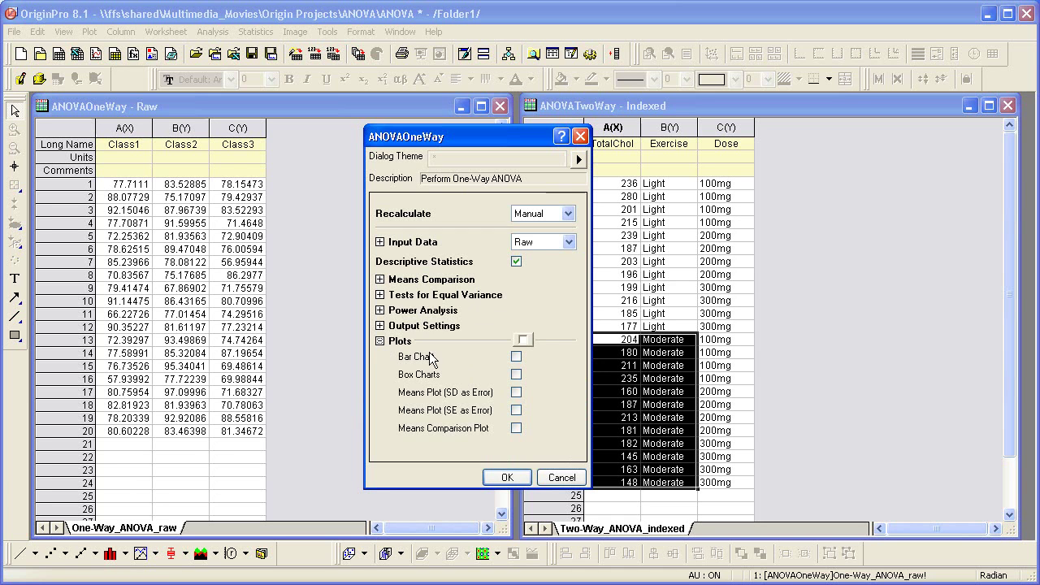
{"action": "left_click", "coordinate": [516, 374]}
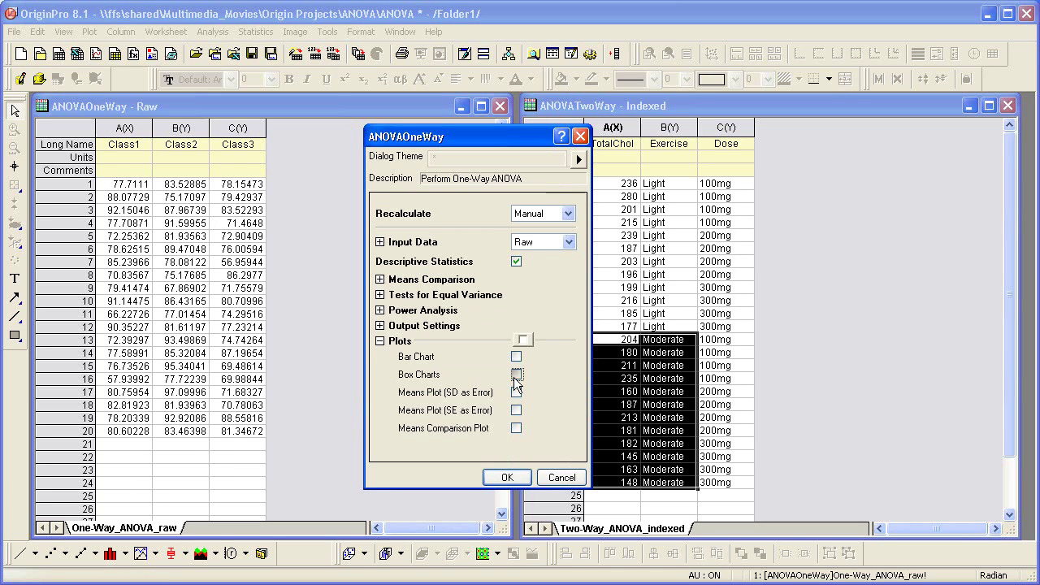
{"action": "left_click", "coordinate": [380, 326]}
{"action": "left_click", "coordinate": [401, 341]}
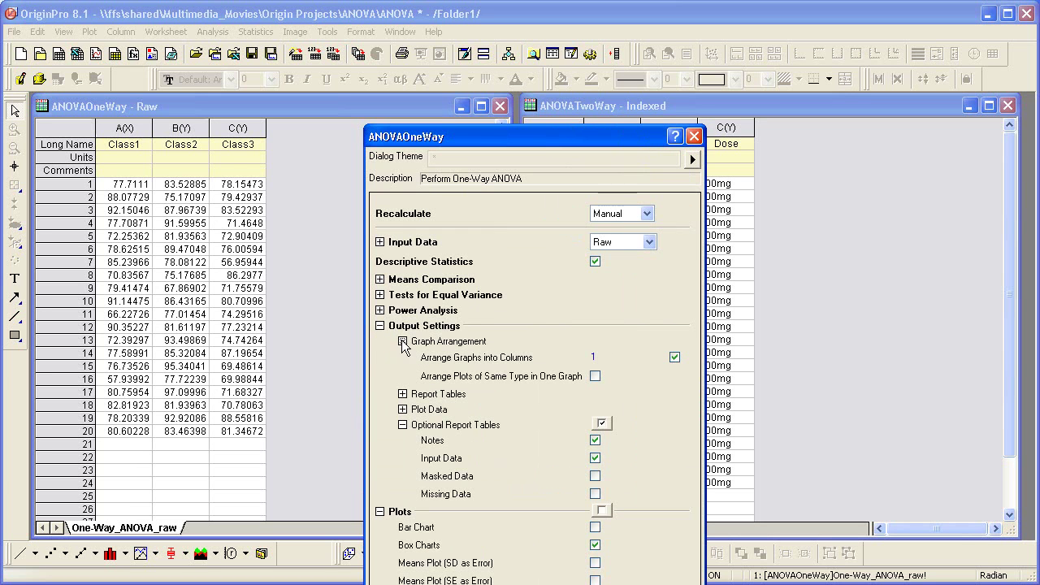
{"action": "left_click", "coordinate": [596, 376]}
{"action": "left_click", "coordinate": [379, 326]}
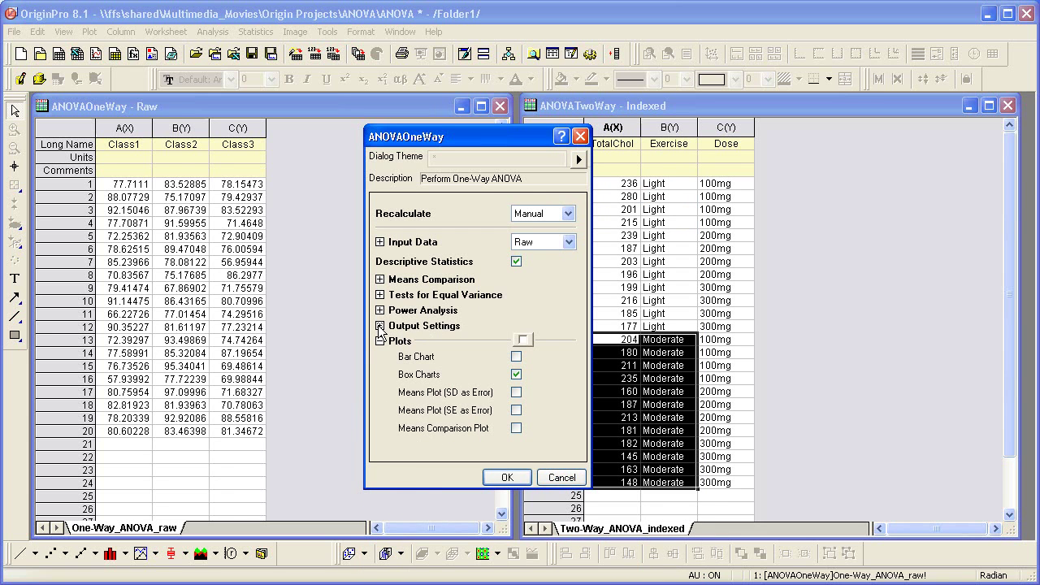
Run the one-way ANOVA and show the Tukey Test table, noting the significant Class3 versus Class2 comparison.
{"action": "left_click", "coordinate": [505, 477]}
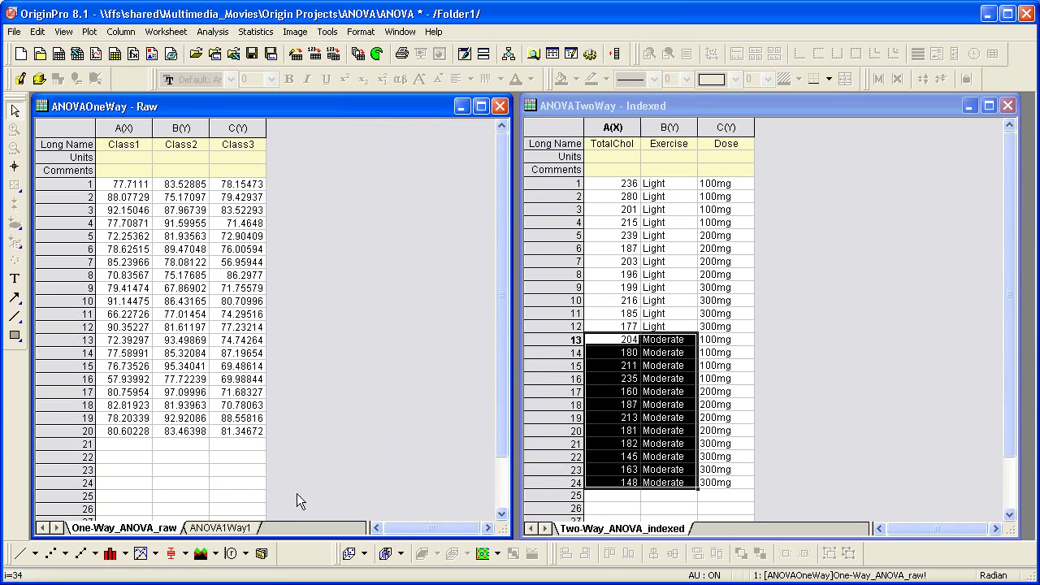
{"action": "left_click", "coordinate": [248, 529]}
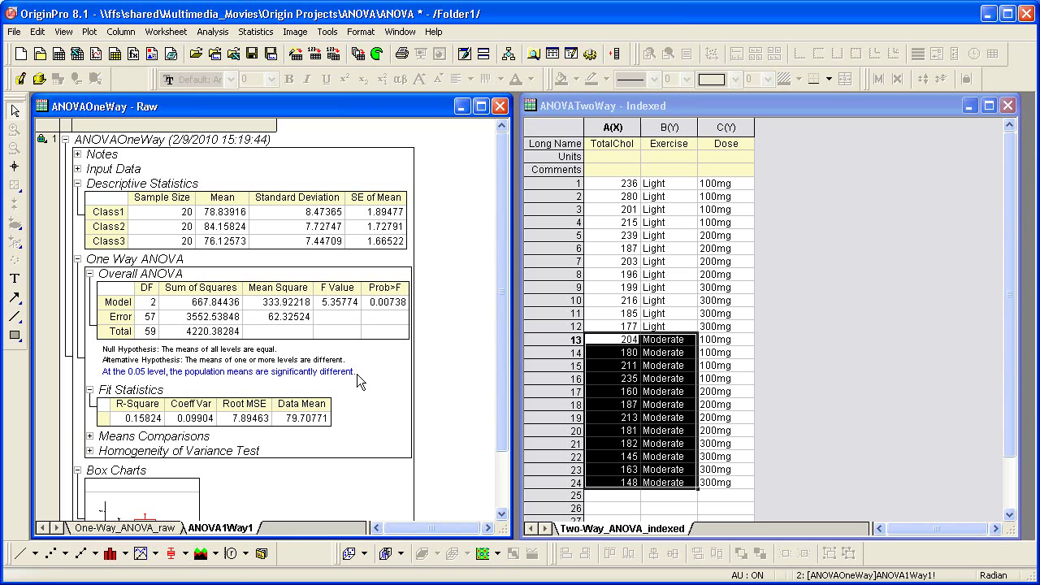
{"action": "left_click", "coordinate": [91, 437]}
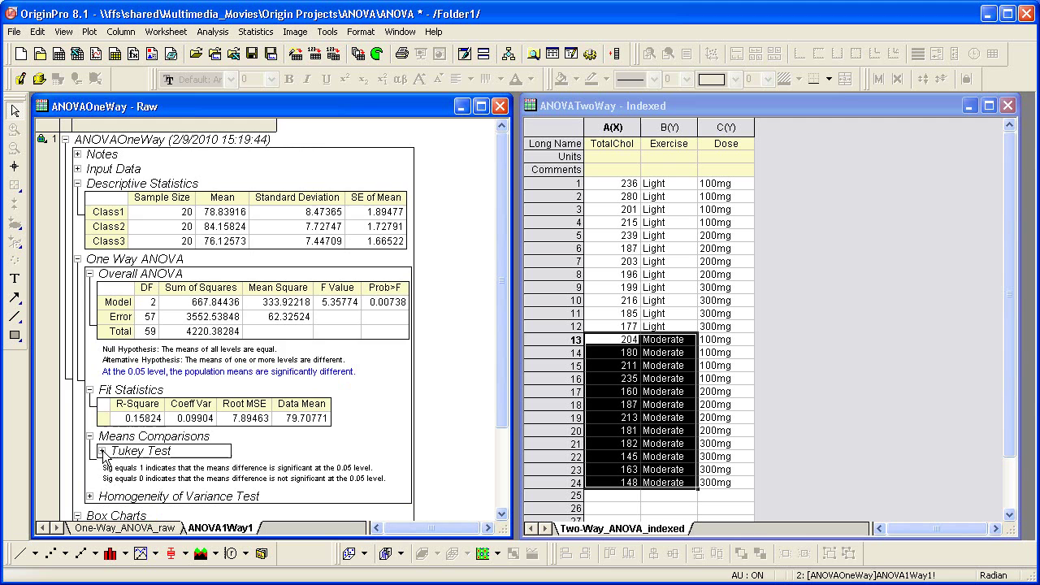
{"action": "left_click", "coordinate": [102, 451]}
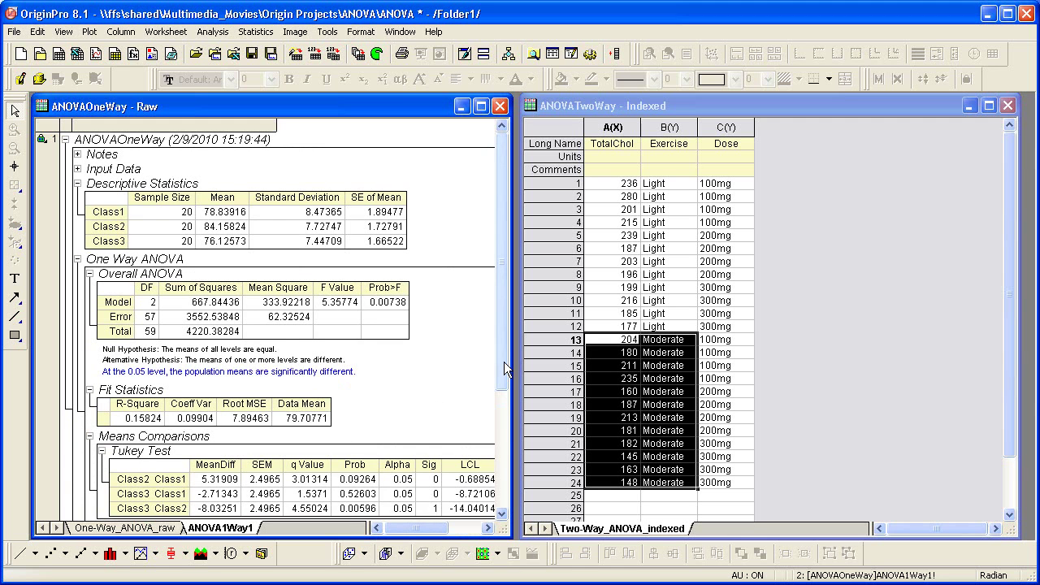
{"action": "left_click_drag", "start_coordinate": [503, 361], "coordinate": [506, 427]}
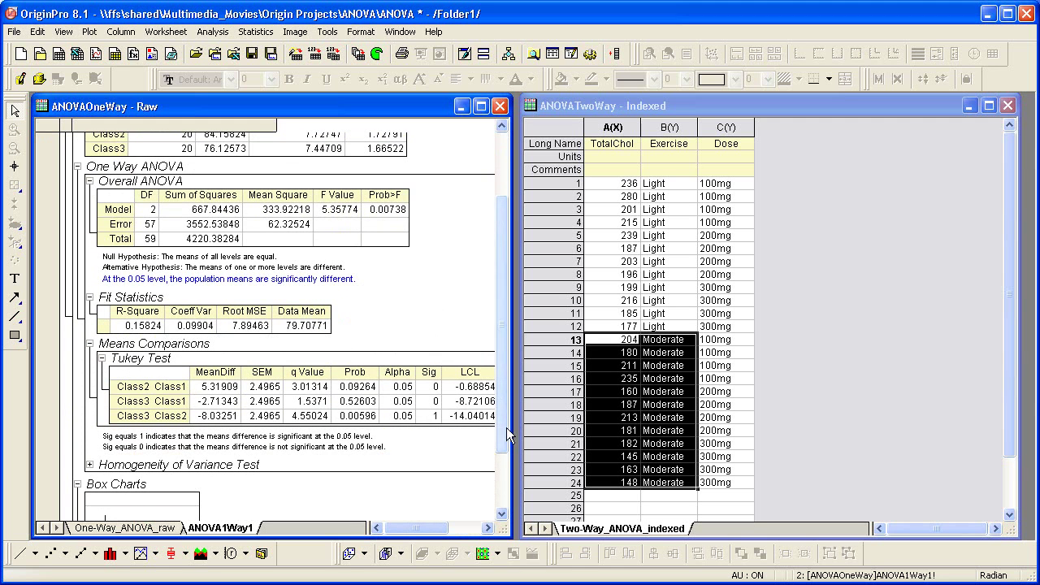
{"action": "left_click", "coordinate": [439, 421]}
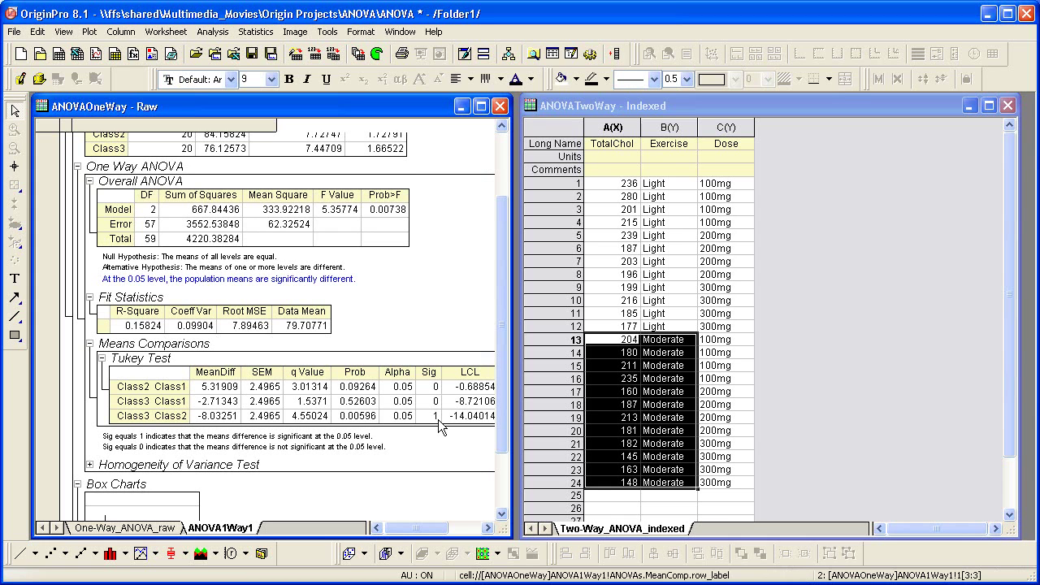
Expand Homogeneity of Variance to show the Levene's Test table (p = 0.94738).
{"action": "left_click", "coordinate": [90, 465]}
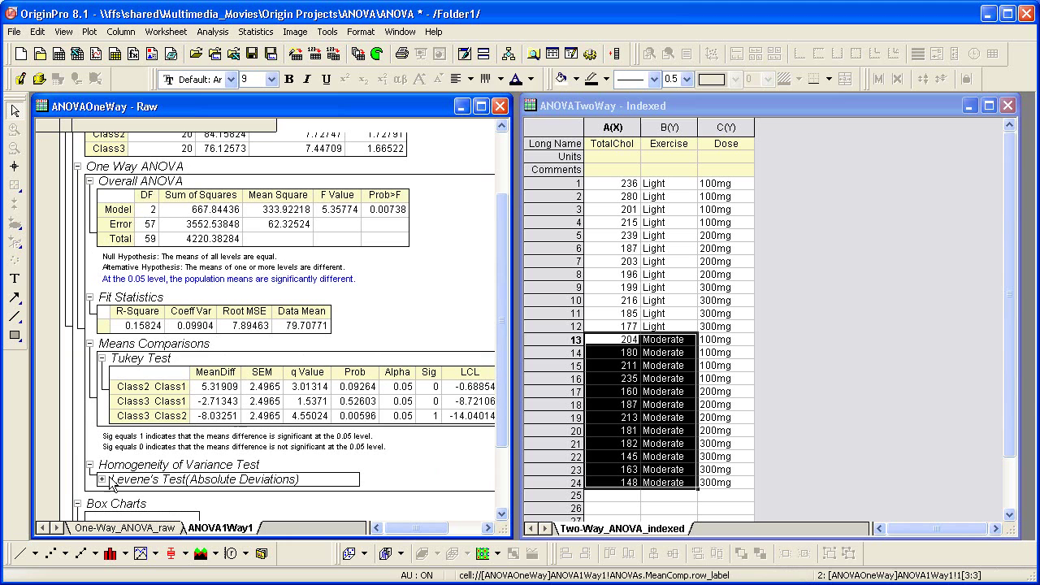
{"action": "left_click", "coordinate": [103, 480]}
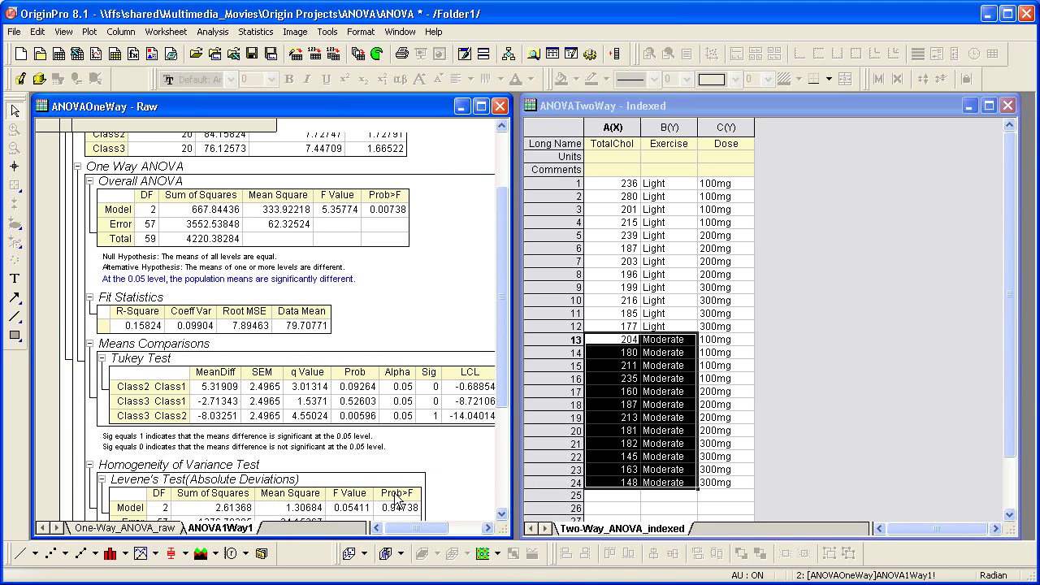
{"action": "left_click_drag", "start_coordinate": [502, 365], "coordinate": [509, 466]}
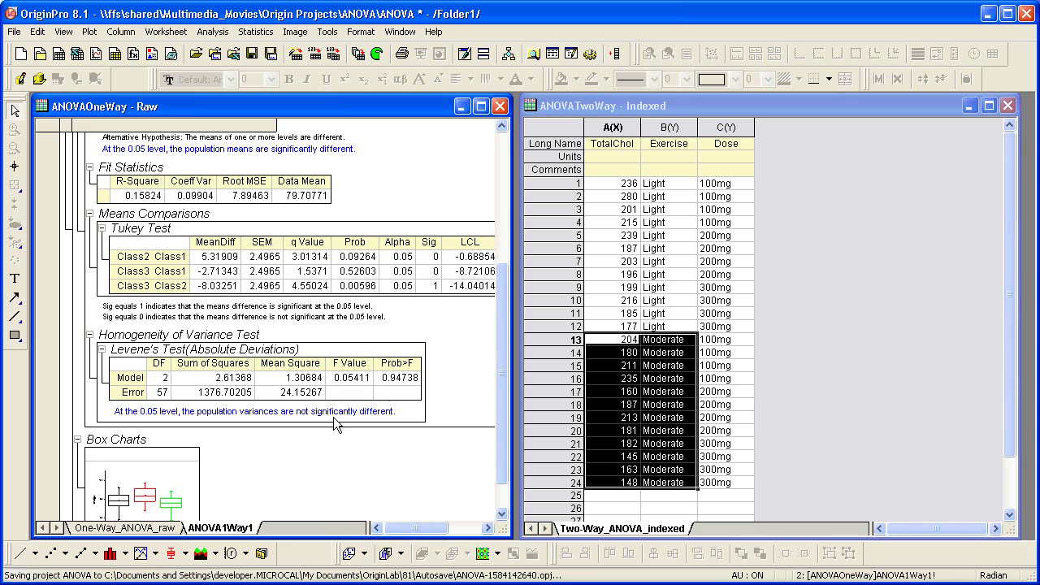
Open the box chart as a full graph, close it, and activate the ANOVATwoWay worksheet.
{"action": "double_click", "coordinate": [143, 496]}
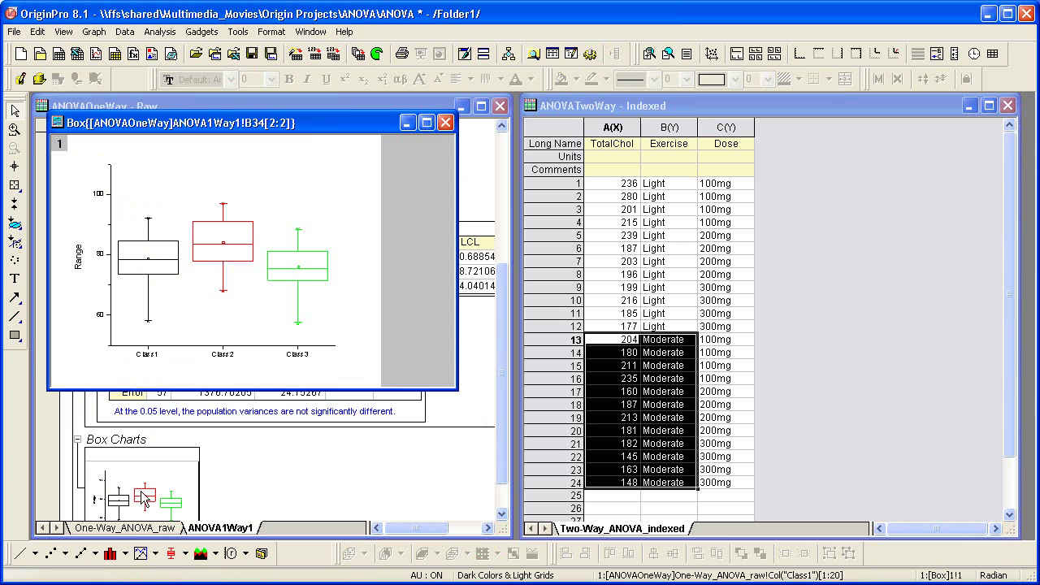
{"action": "left_click", "coordinate": [446, 123]}
{"action": "left_click", "coordinate": [823, 198]}
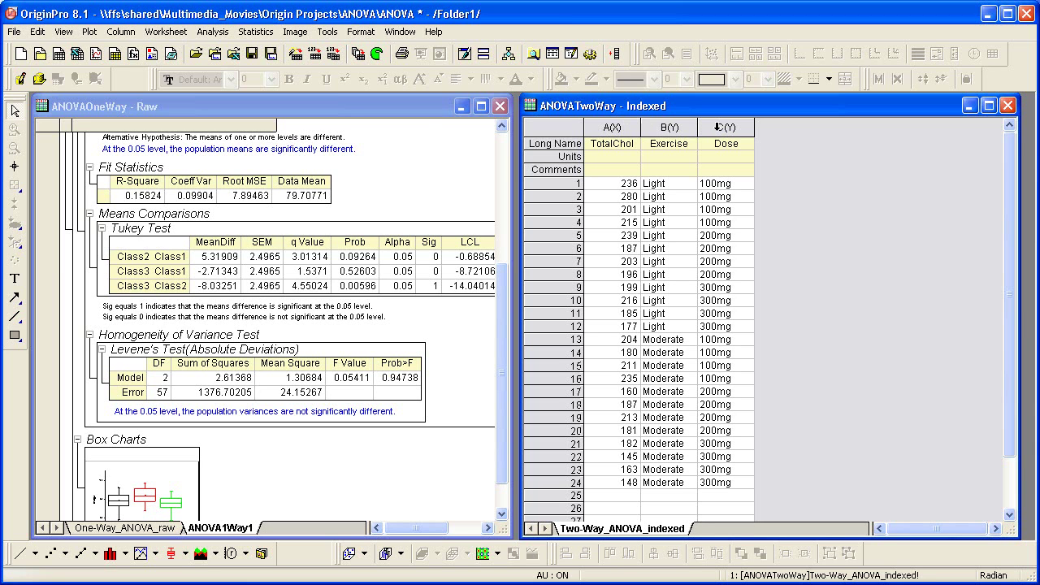
Start Statistics > ANOVA > Two-Way ANOVA on the indexed data.
{"action": "left_click", "coordinate": [252, 32]}
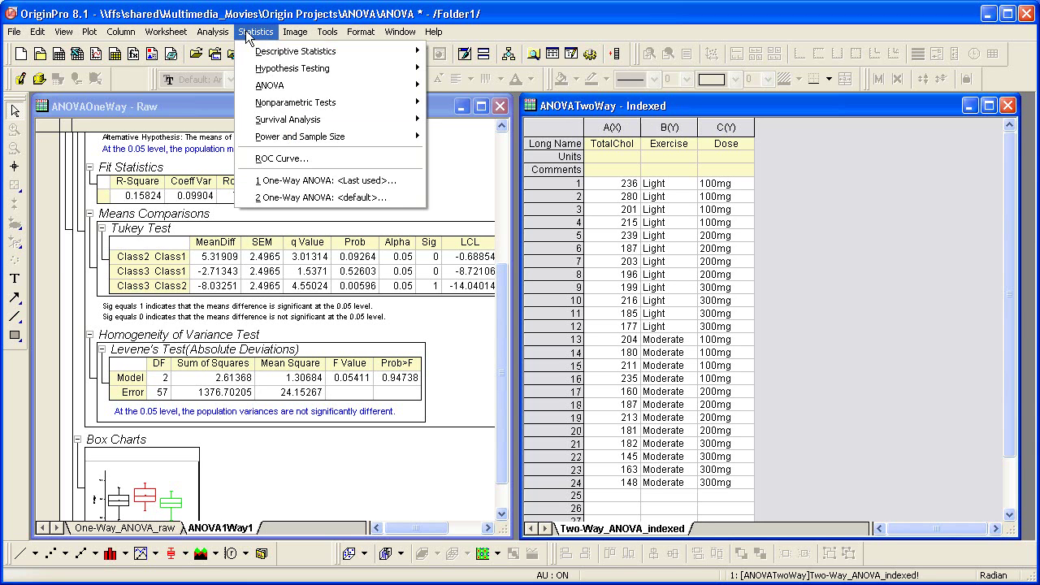
{"action": "mouse_move", "coordinate": [271, 86]}
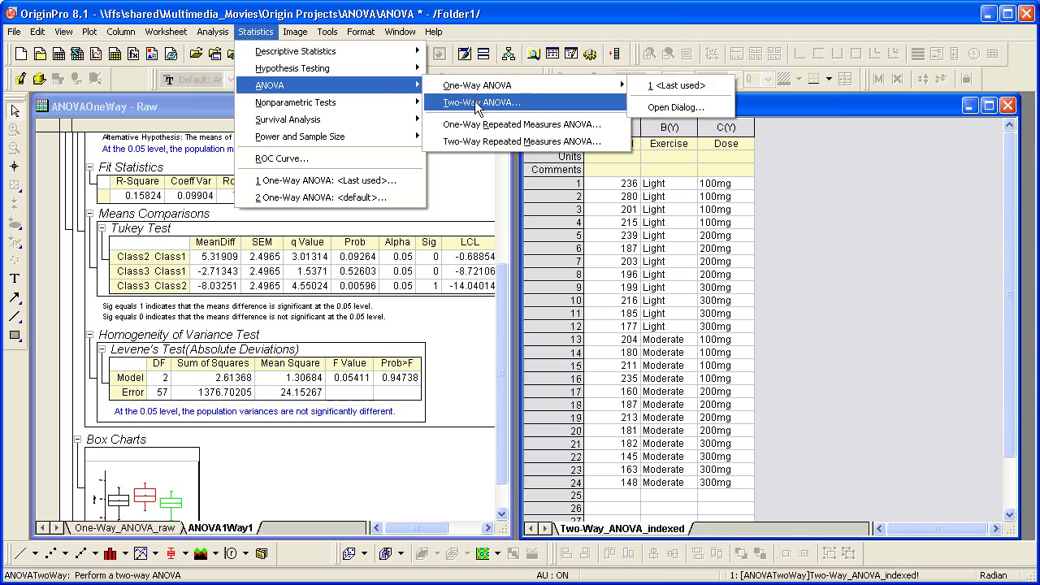
{"action": "left_click", "coordinate": [478, 109]}
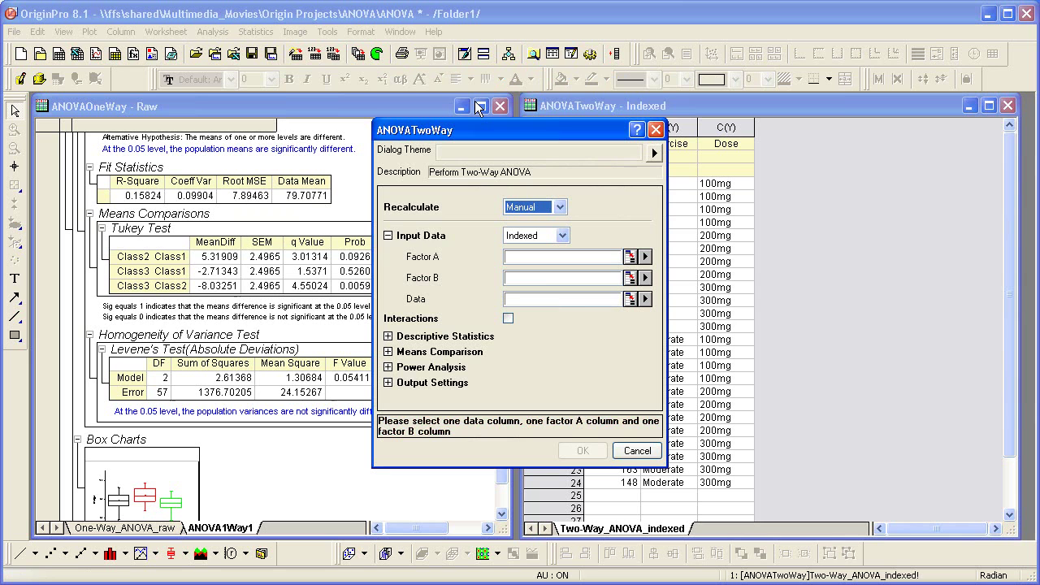
Assign Exercise as Factor A, Dose as Factor B, TotalChol as Data, and include interactions.
{"action": "left_click", "coordinate": [645, 257]}
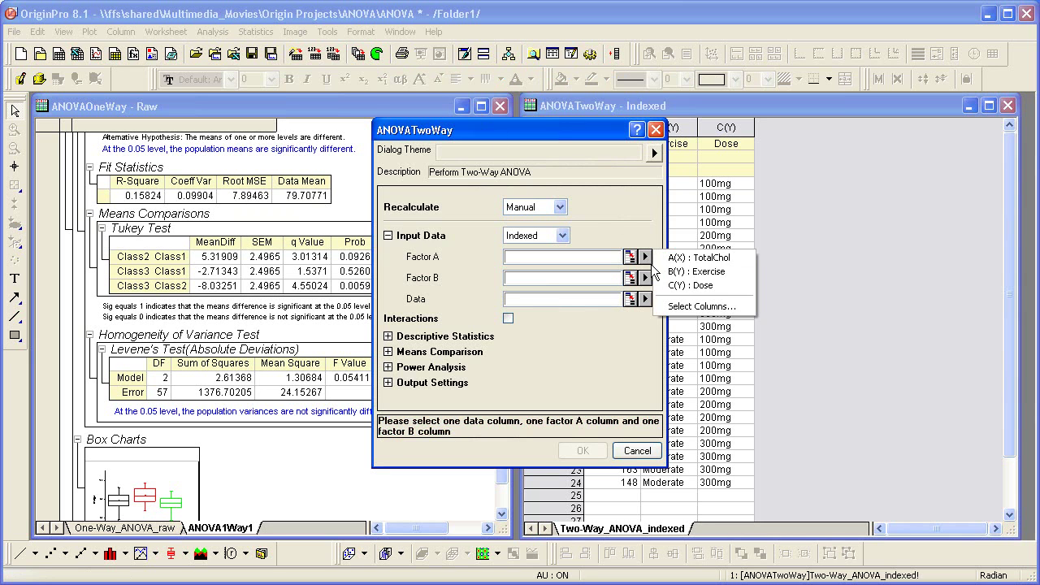
{"action": "left_click", "coordinate": [667, 272]}
{"action": "left_click", "coordinate": [646, 278]}
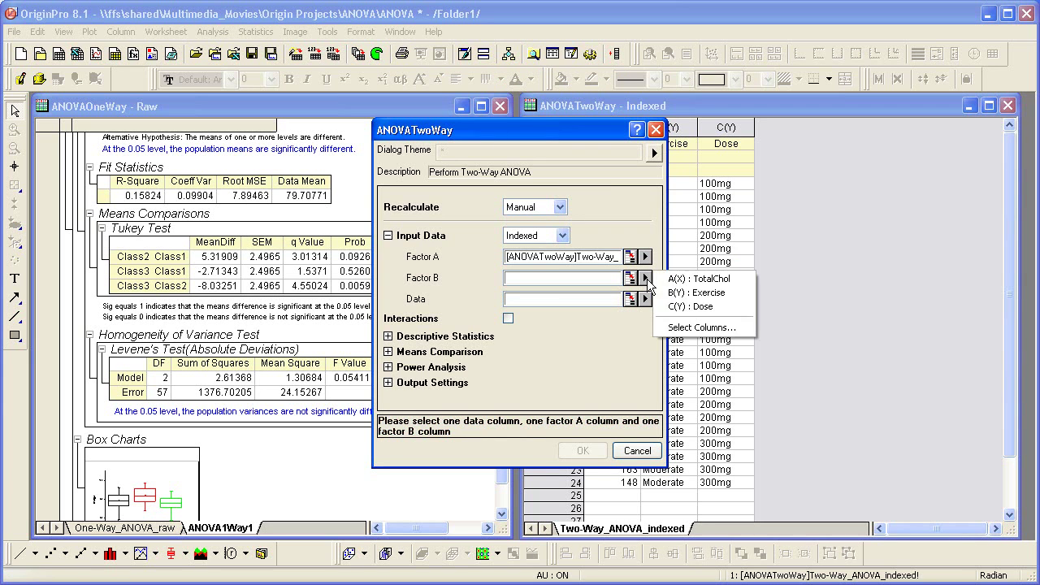
{"action": "left_click", "coordinate": [677, 307]}
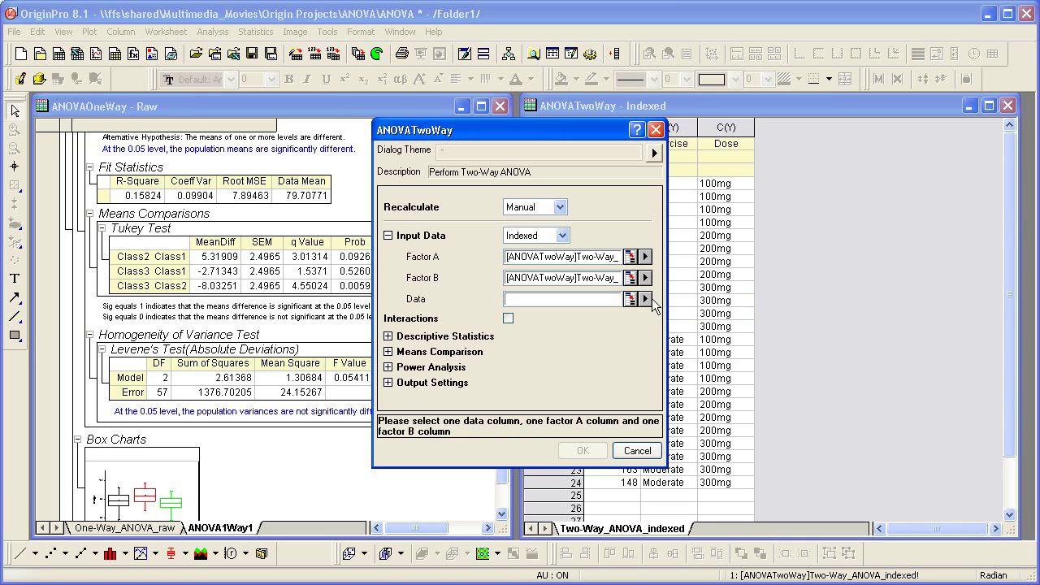
{"action": "left_click", "coordinate": [647, 301]}
{"action": "left_click", "coordinate": [687, 299]}
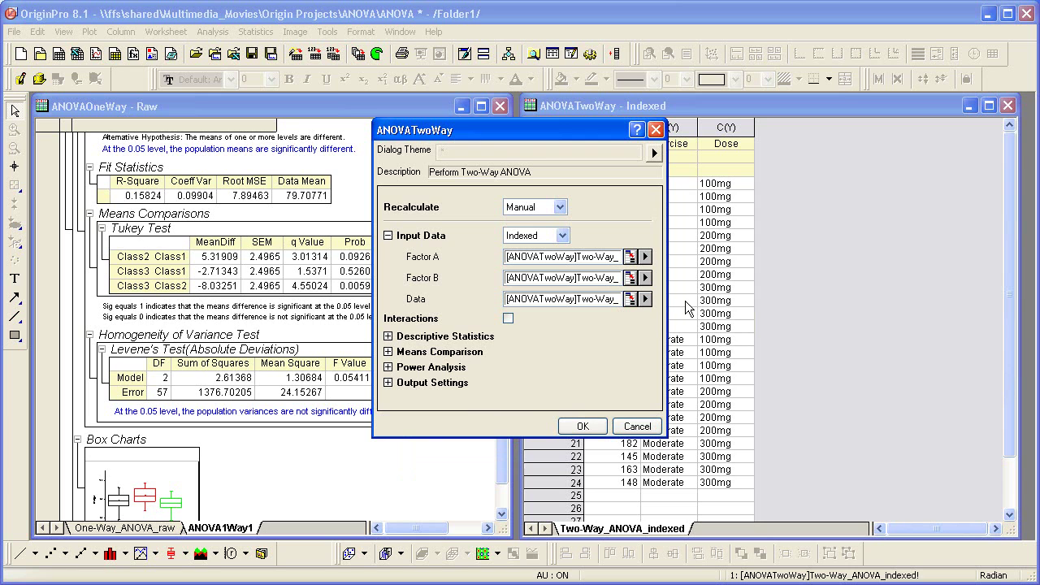
{"action": "left_click", "coordinate": [508, 318]}
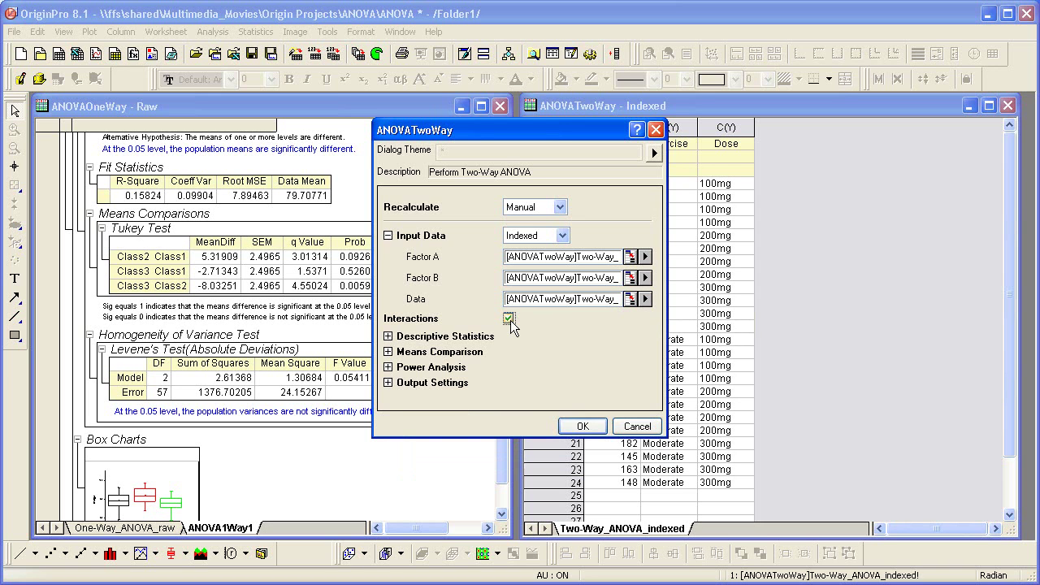
Request all descriptive statistics and Bonferroni means comparisons.
{"action": "left_click", "coordinate": [387, 335]}
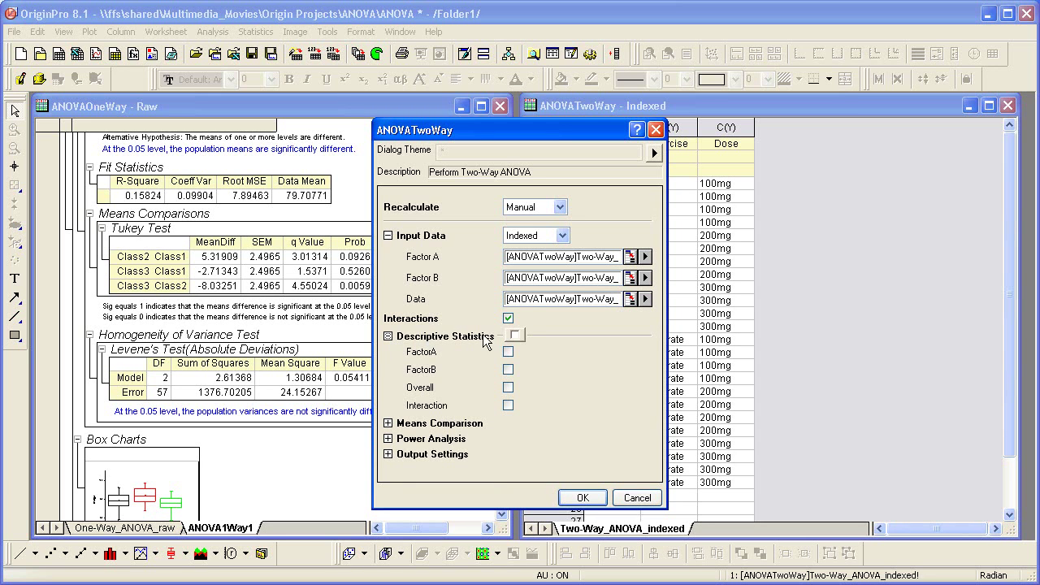
{"action": "left_click", "coordinate": [514, 335]}
{"action": "left_click", "coordinate": [387, 335]}
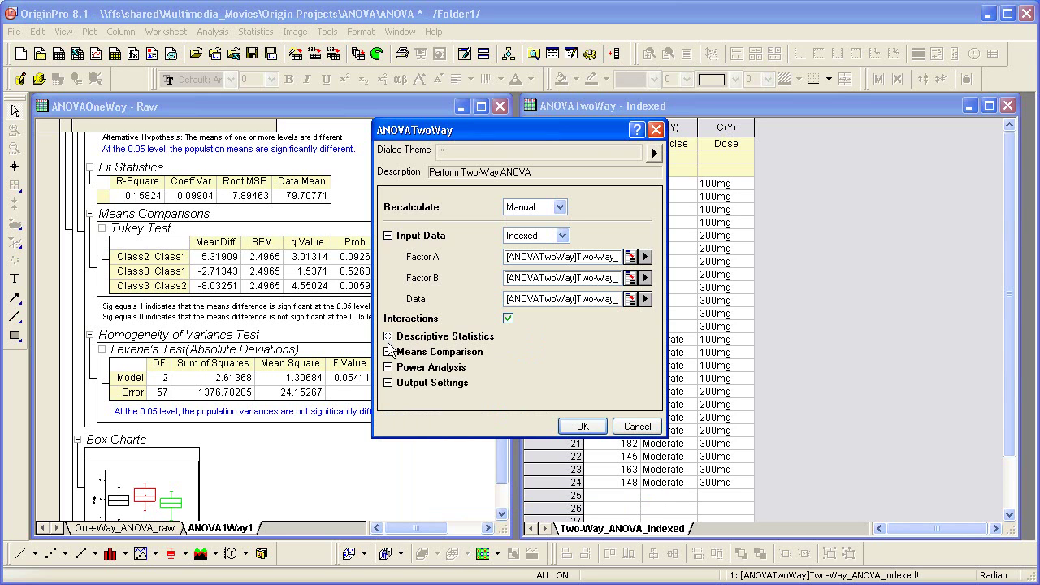
{"action": "left_click", "coordinate": [387, 352]}
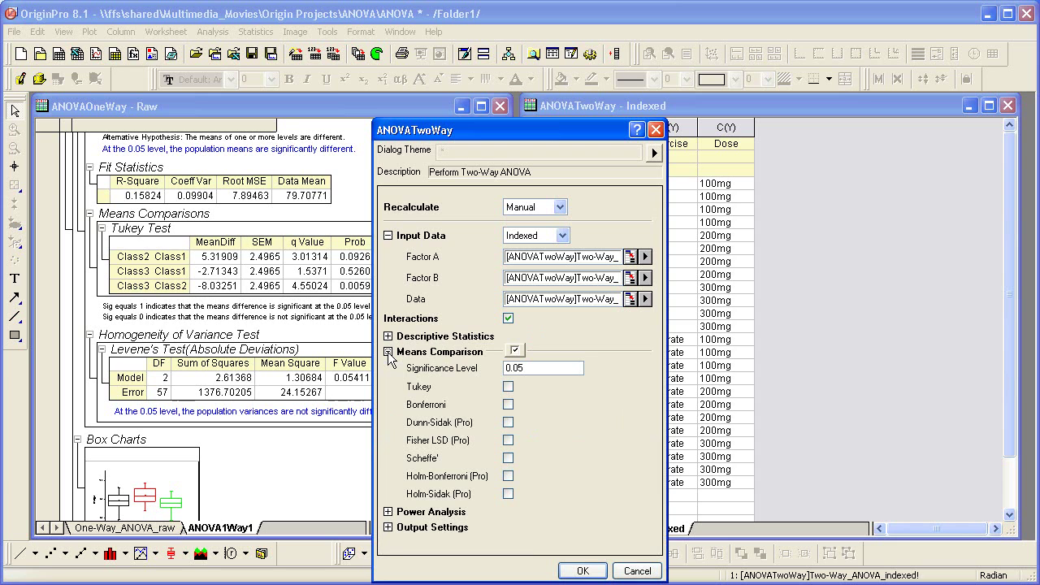
{"action": "left_click", "coordinate": [508, 405]}
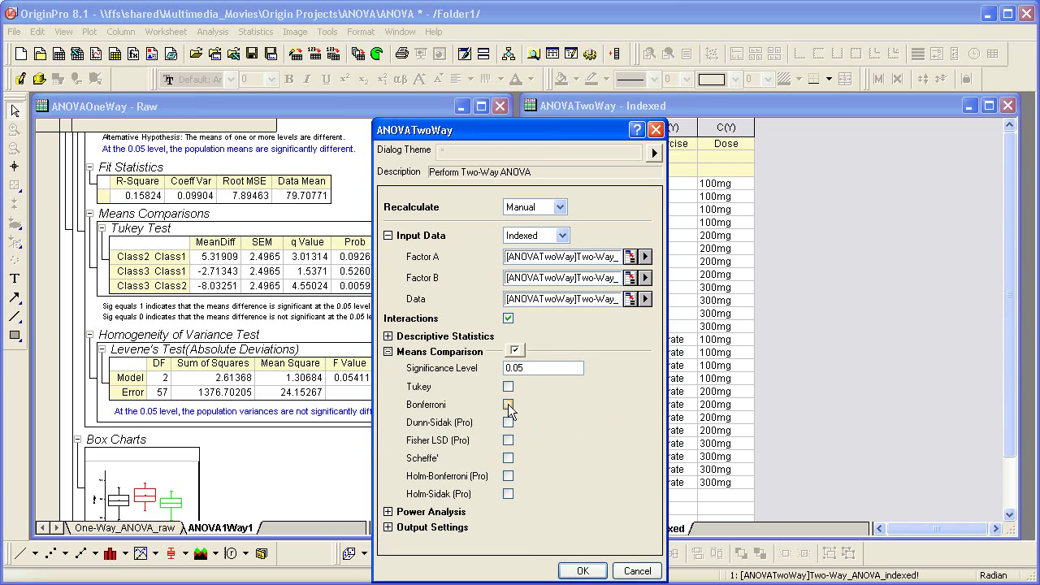
{"action": "left_click", "coordinate": [389, 352]}
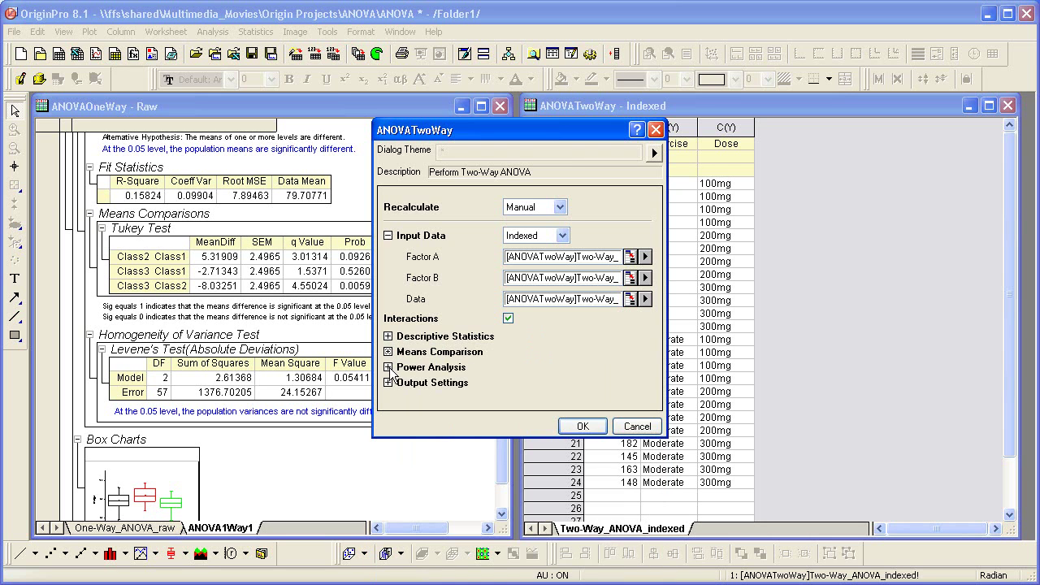
Enable actual and hypothetical power analysis and run the two-way ANOVA.
{"action": "left_click", "coordinate": [388, 368]}
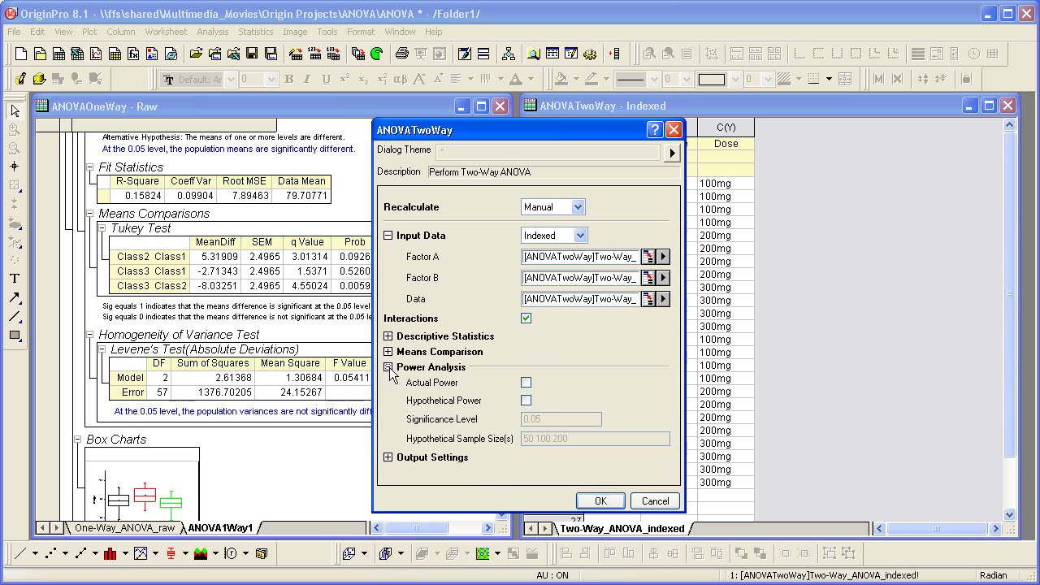
{"action": "left_click", "coordinate": [526, 382]}
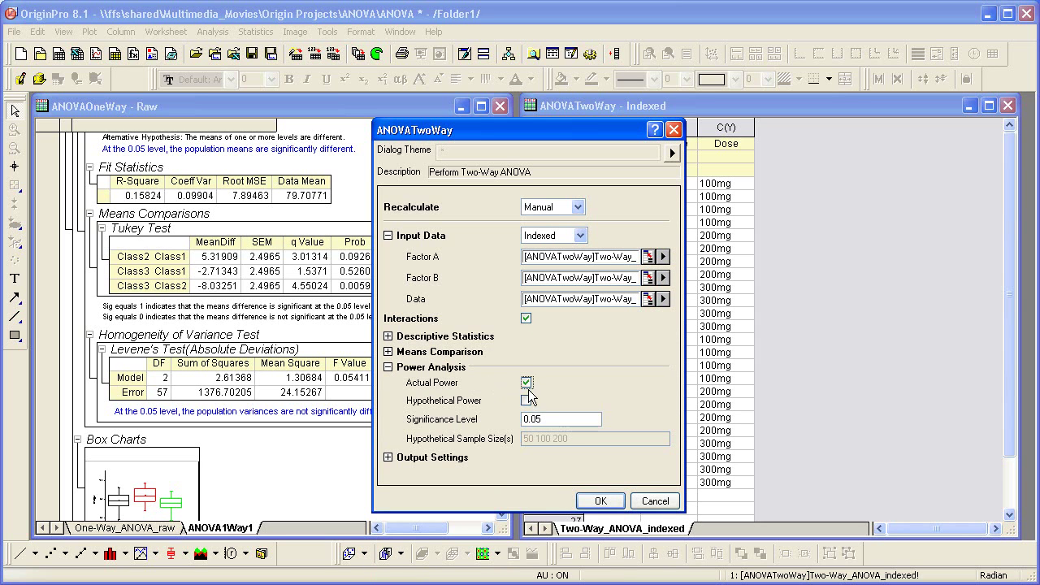
{"action": "left_click", "coordinate": [526, 401]}
{"action": "left_click", "coordinate": [599, 501]}
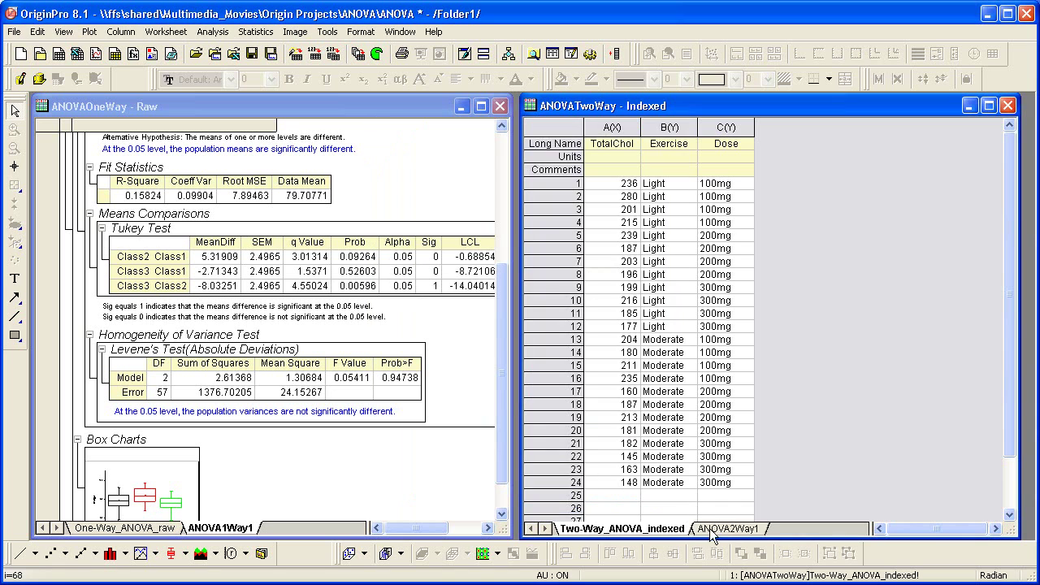
Open the ANOVA2Way1 report sheet and expand its Means Comparisons section.
{"action": "left_click", "coordinate": [734, 529]}
{"action": "left_click_drag", "start_coordinate": [1010, 351], "coordinate": [1028, 508]}
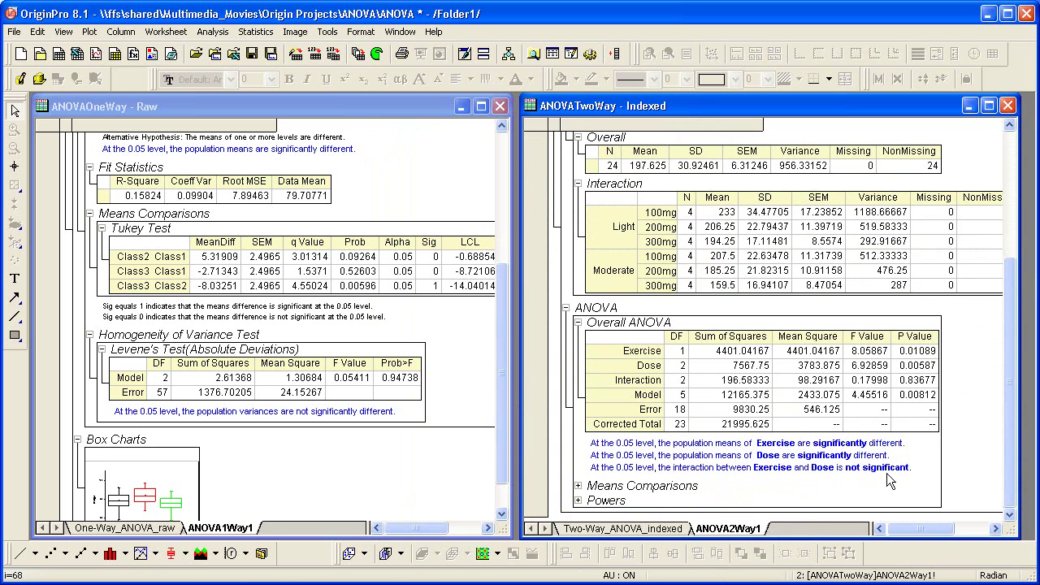
{"action": "left_click", "coordinate": [578, 486]}
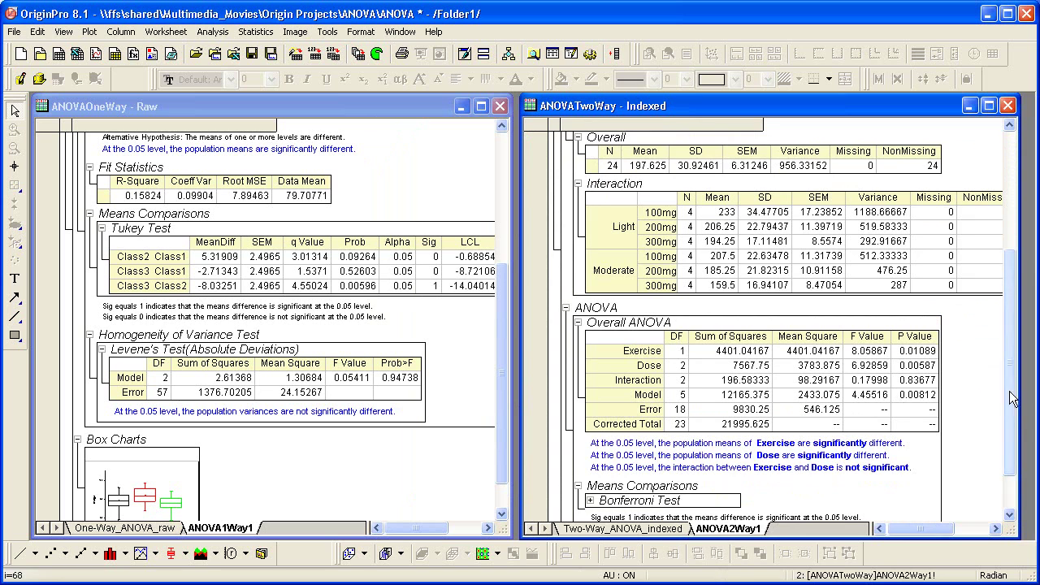
{"action": "scroll", "coordinate": [1009, 366], "scroll_direction": "down", "scroll_amount": 1}
Show the Bonferroni Test tables for Exercise and Dose and review the Dose significance results.
{"action": "left_click", "coordinate": [590, 448]}
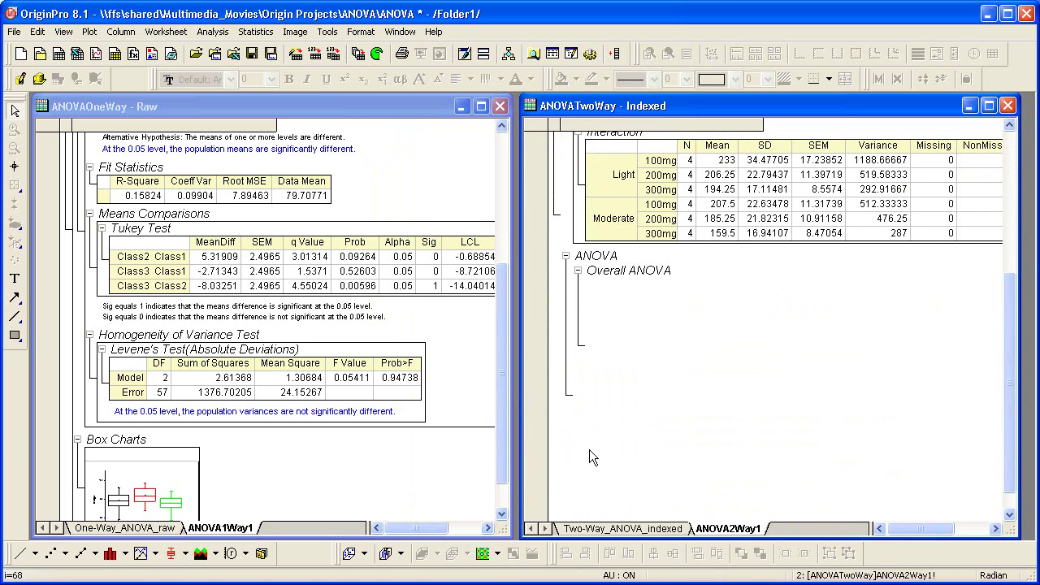
{"action": "left_click", "coordinate": [603, 464]}
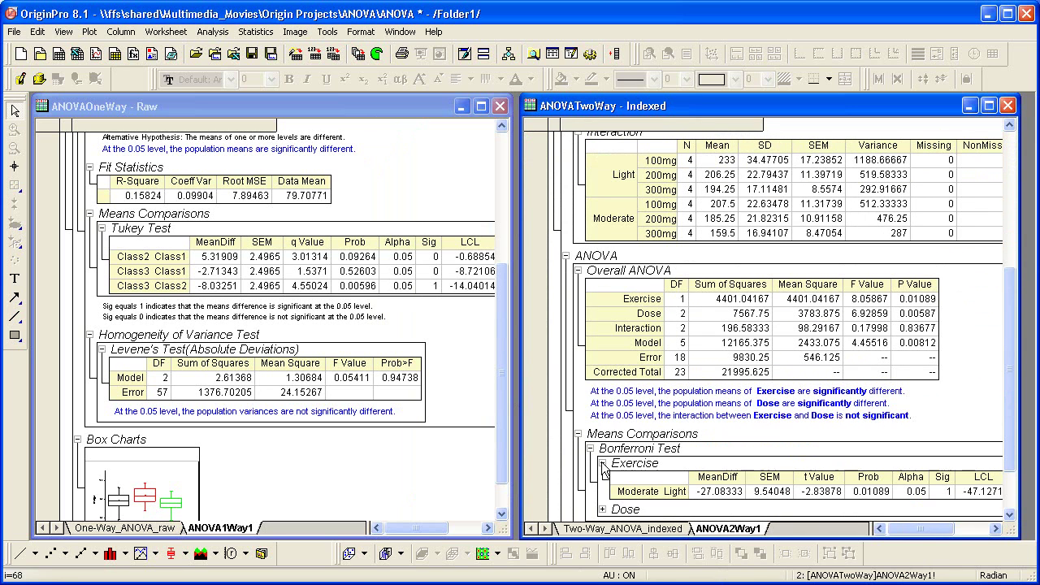
{"action": "left_click", "coordinate": [602, 510]}
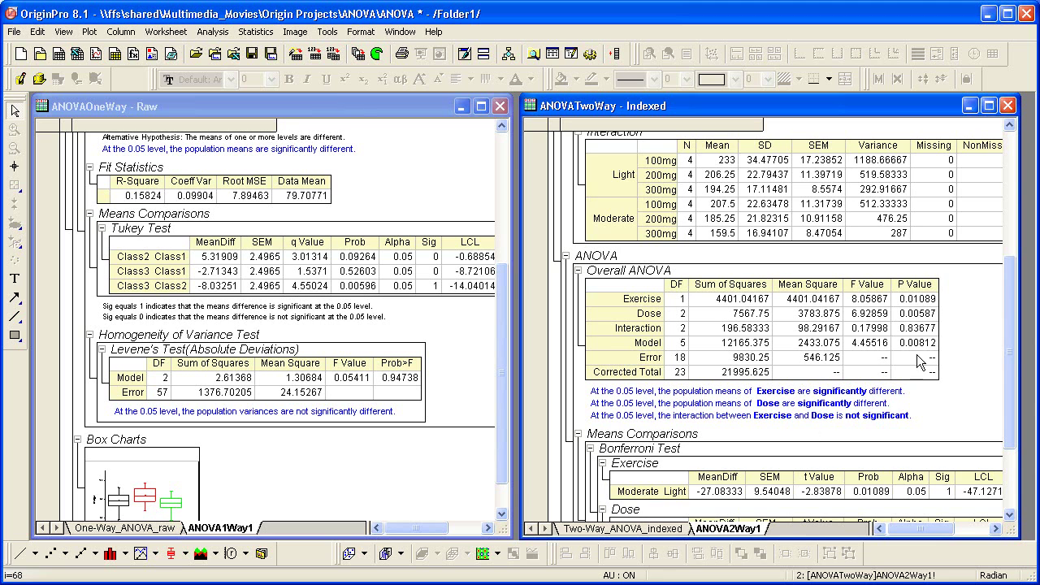
{"action": "left_click_drag", "start_coordinate": [1013, 359], "coordinate": [1014, 419]}
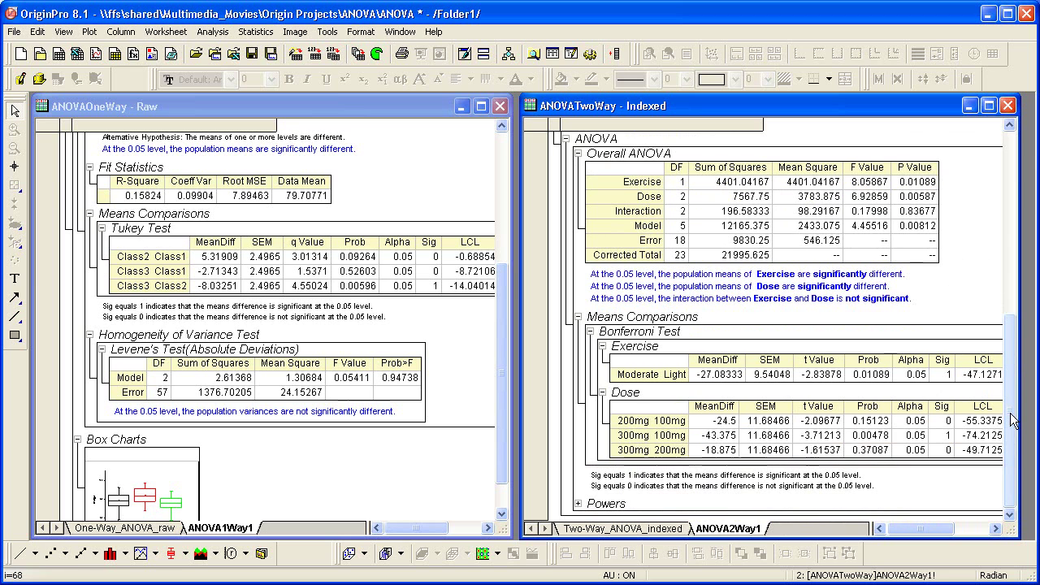
{"action": "left_click", "coordinate": [955, 382]}
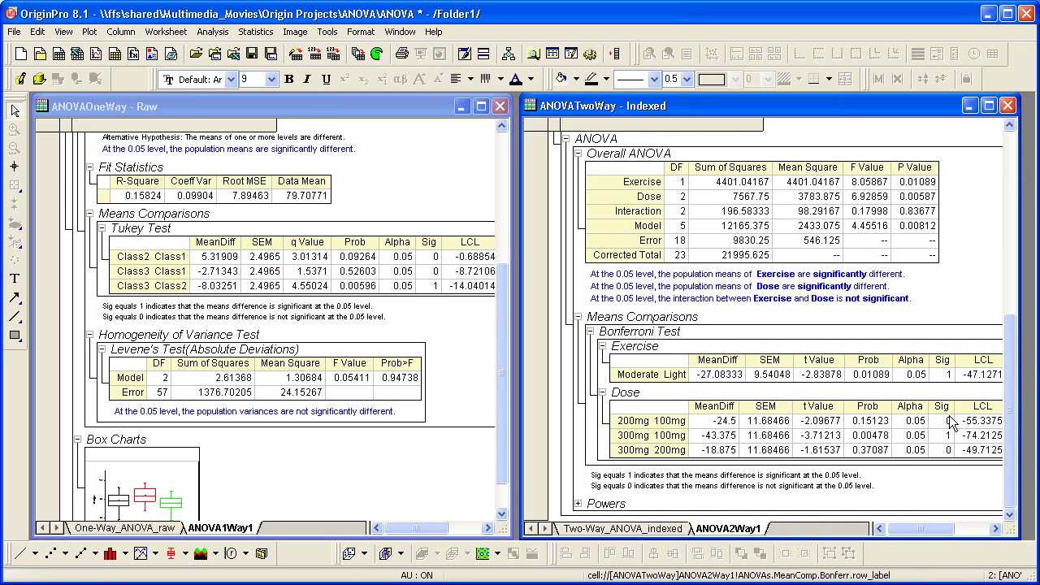